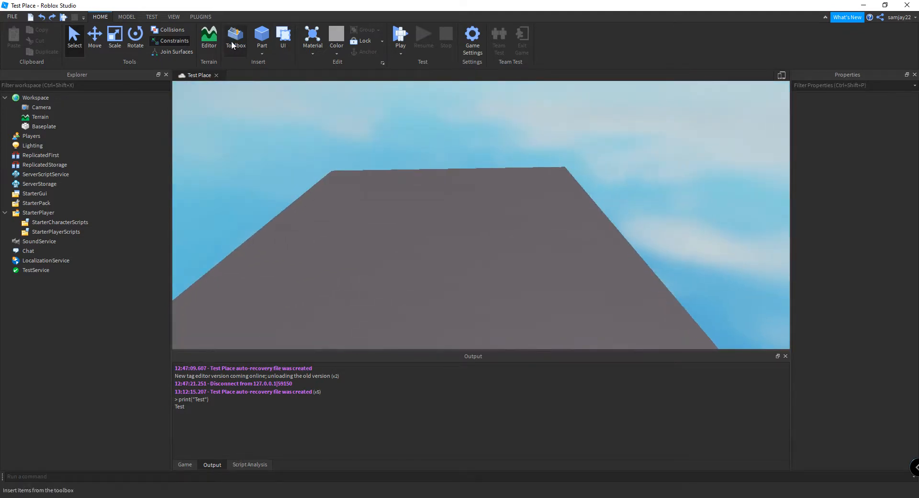
{"action": "right_click", "coordinate": [92, 7]}
{"action": "left_click", "coordinate": [403, 192]}
{"action": "left_click", "coordinate": [127, 17]}
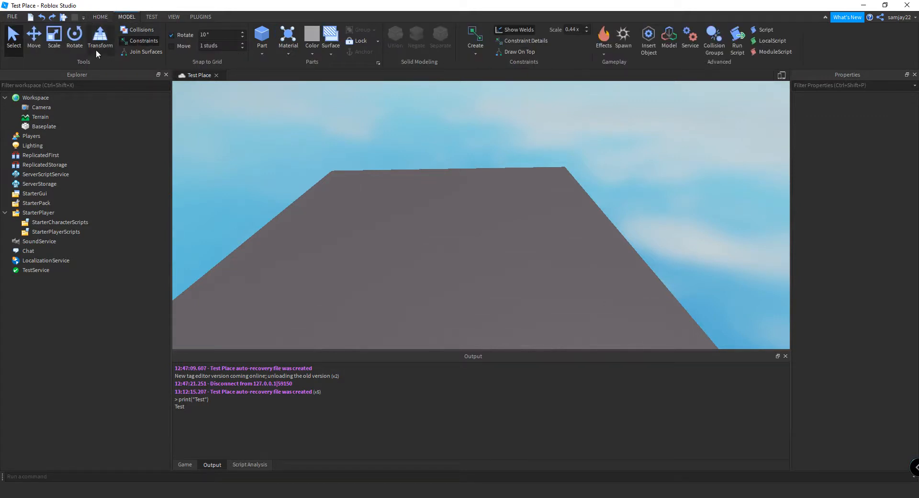
{"action": "left_click", "coordinate": [100, 17]}
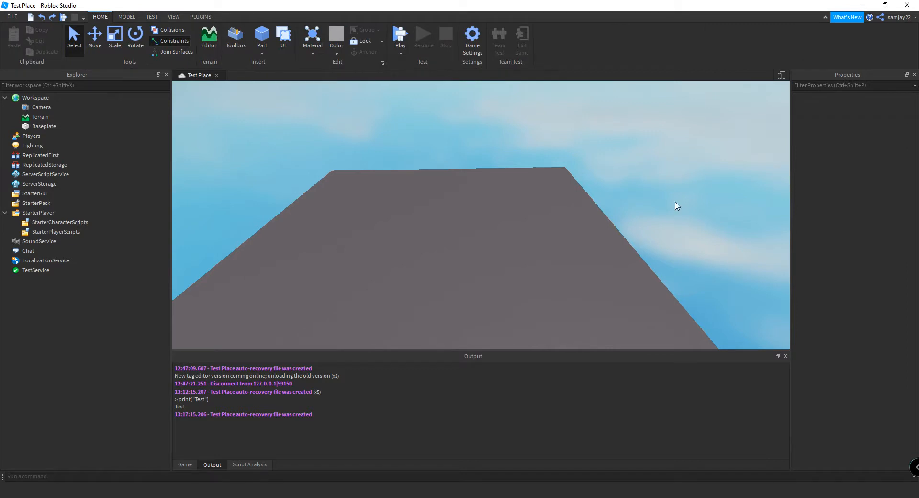
{"action": "right_click_drag", "start_coordinate": [663, 210], "coordinate": [662, 212]}
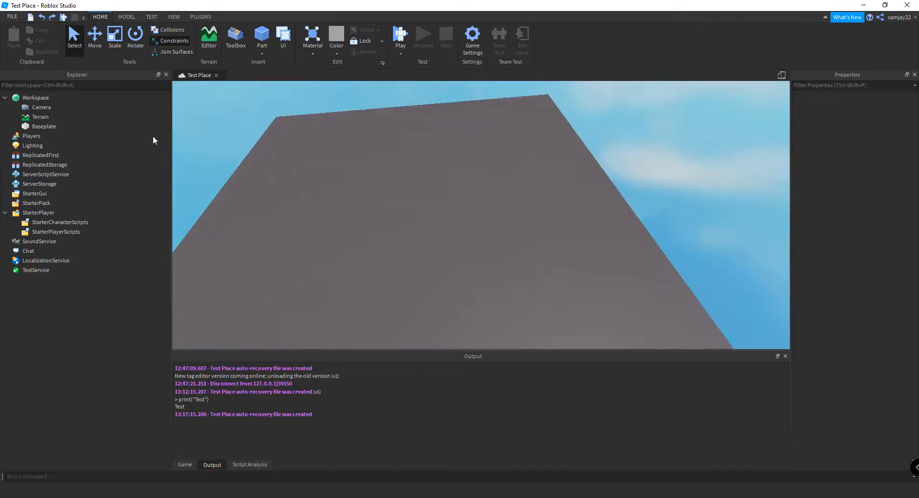
Narrow the Explorer panel to give the 3D viewport more room.
{"action": "left_click_drag", "start_coordinate": [172, 191], "coordinate": [112, 194]}
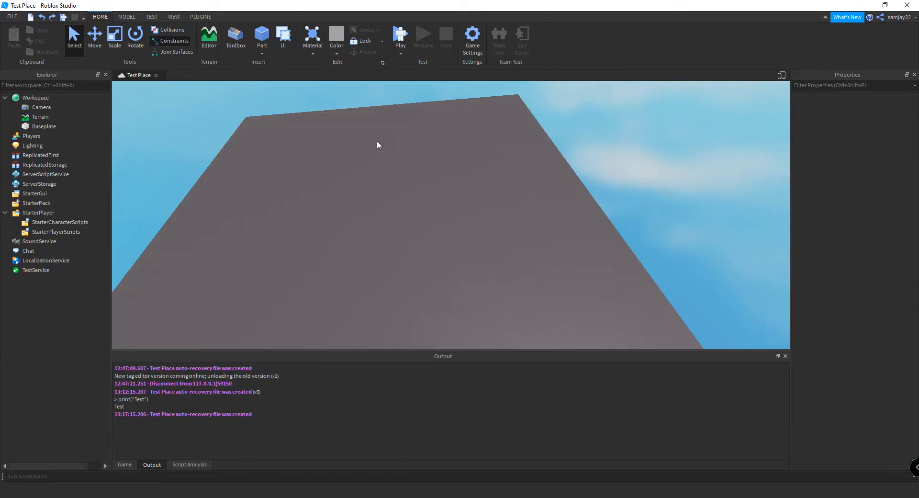
{"action": "right_click_drag", "start_coordinate": [377, 144], "coordinate": [369, 143]}
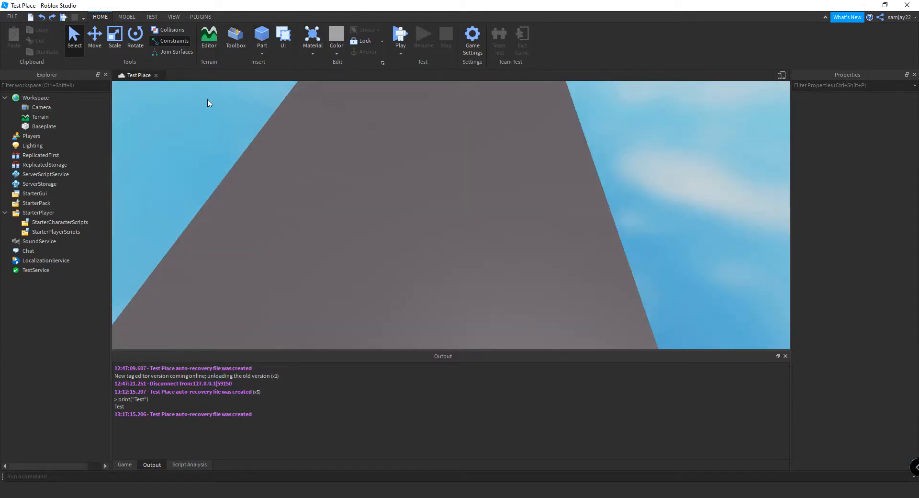
Insert a new block part onto the baseplate.
{"action": "right_click", "coordinate": [381, 220]}
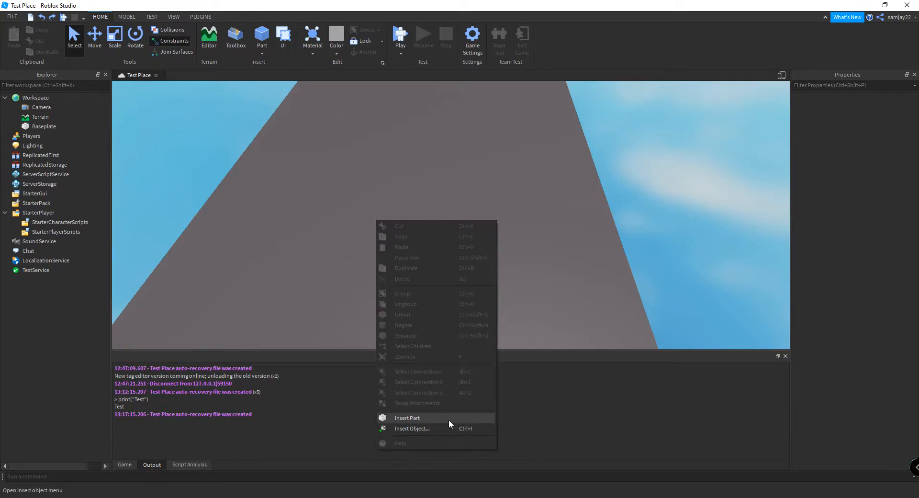
{"action": "right_click", "coordinate": [156, 186]}
{"action": "right_click_drag", "start_coordinate": [628, 179], "coordinate": [628, 176]}
{"action": "right_click", "coordinate": [276, 163]}
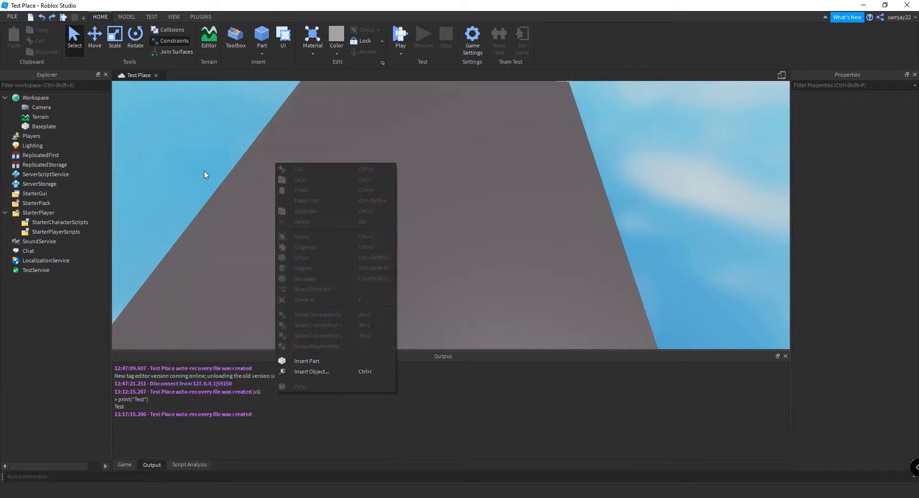
{"action": "left_click", "coordinate": [309, 362]}
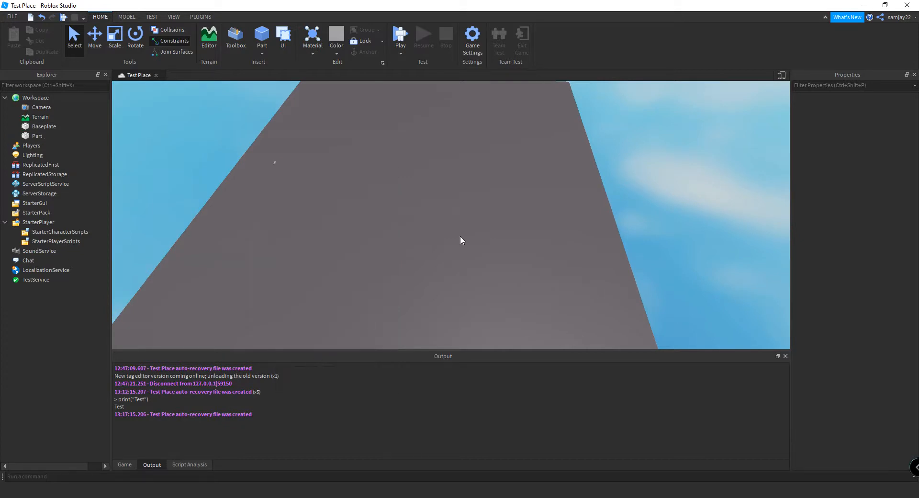
Move the block part across the baseplate to about X 24, Z -198 and insert a sphere part near it.
{"action": "right_click_drag", "start_coordinate": [448, 196], "coordinate": [437, 194]}
{"action": "key", "text": "w"}
{"action": "key", "text": "w"}
{"action": "key", "text": "s"}
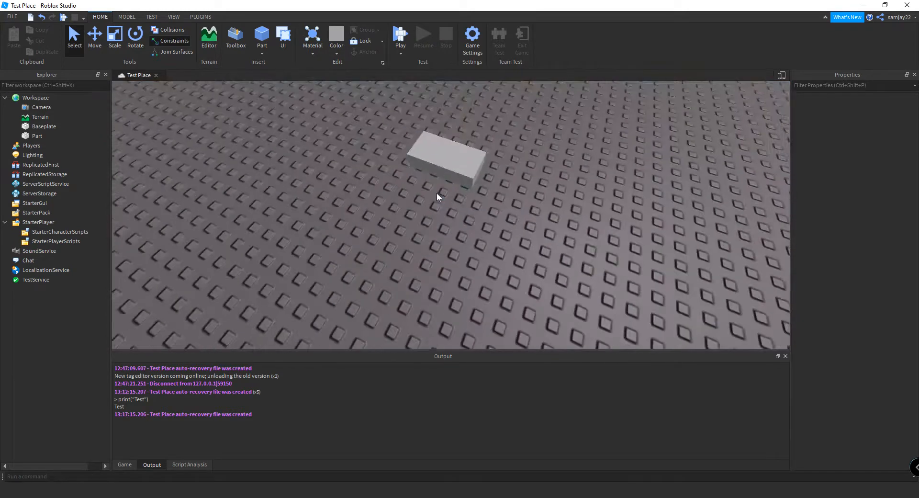
{"action": "left_click", "coordinate": [437, 197]}
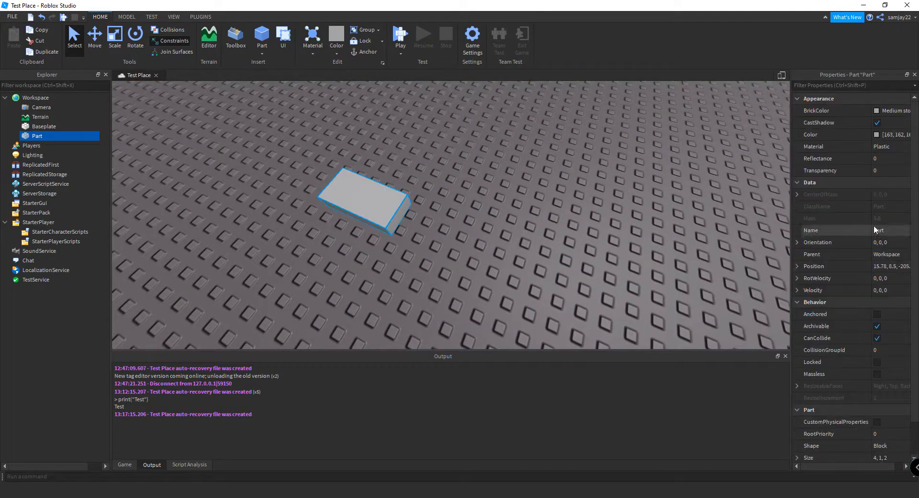
{"action": "scroll", "coordinate": [445, 173], "scroll_direction": "down", "scroll_amount": 5}
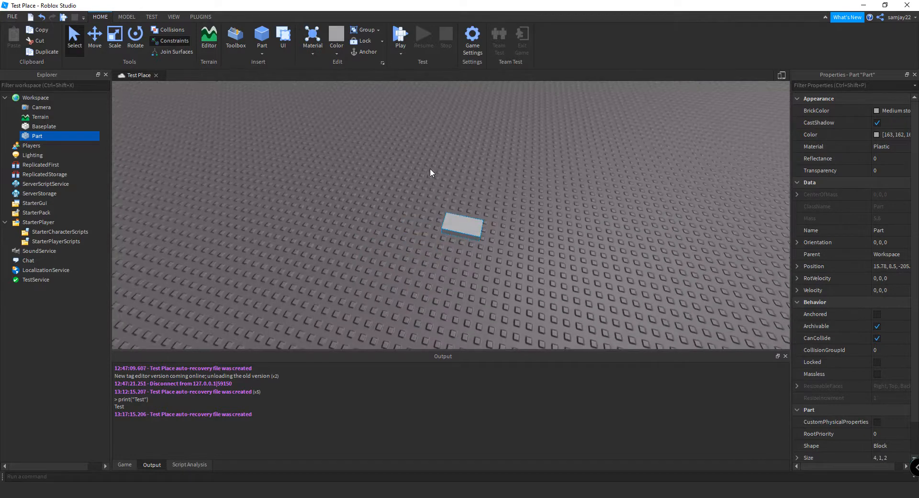
{"action": "left_click_drag", "start_coordinate": [458, 225], "coordinate": [412, 161]}
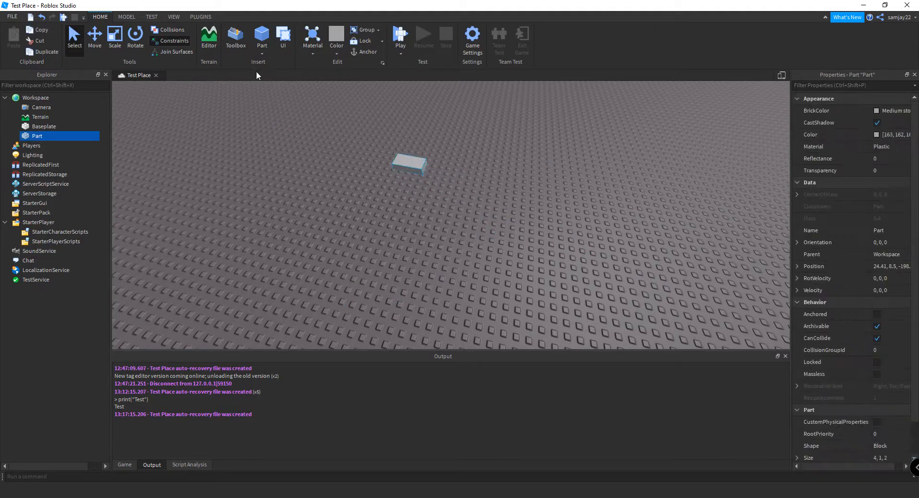
{"action": "left_click", "coordinate": [262, 54]}
{"action": "left_click", "coordinate": [291, 73]}
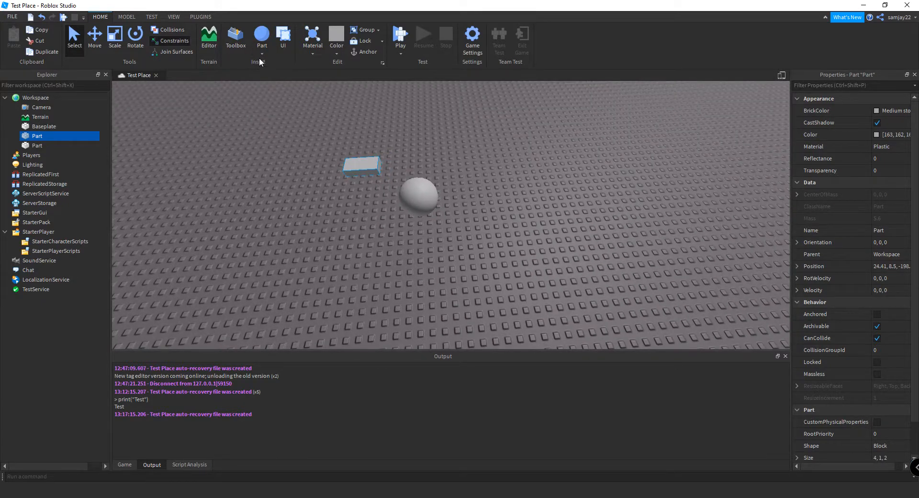
Add a ScreenGui containing a ScrollingFrame to StarterGui and delete it again.
{"action": "left_click", "coordinate": [285, 43]}
{"action": "left_click", "coordinate": [21, 44]}
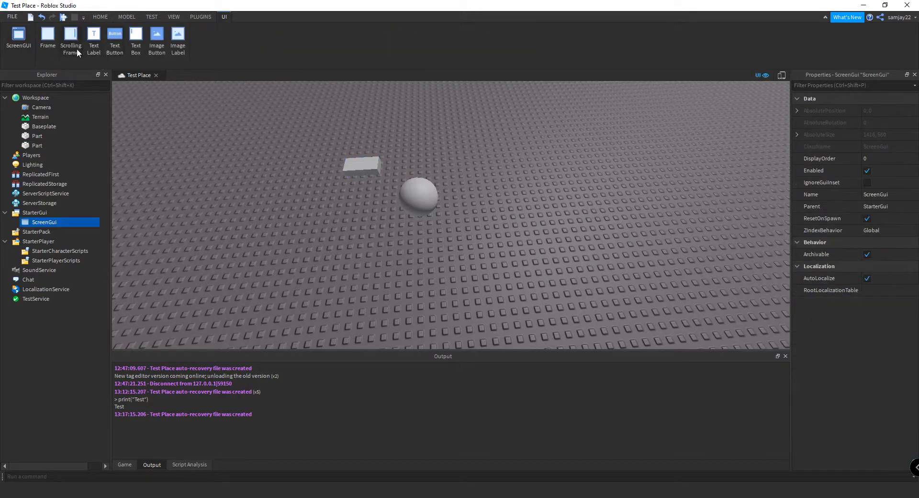
{"action": "left_click", "coordinate": [75, 46]}
{"action": "left_click", "coordinate": [37, 222]}
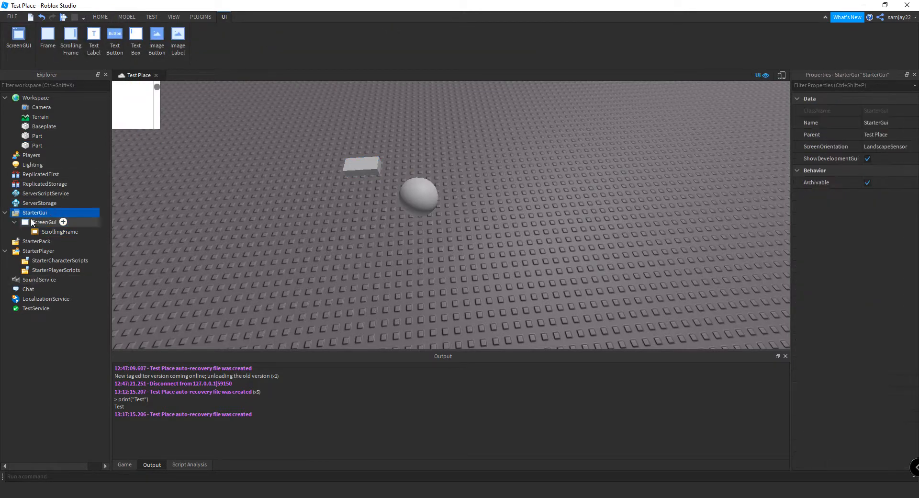
{"action": "key", "text": "Delete"}
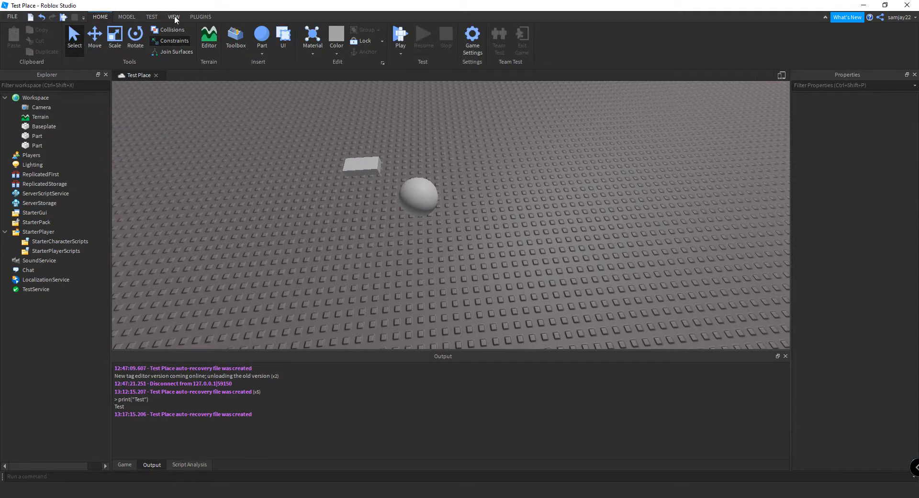
Insert a wedge part and move it clear of the sphere to about X 7, Z -207.
{"action": "left_click", "coordinate": [263, 54]}
{"action": "left_click", "coordinate": [293, 82]}
{"action": "left_click_drag", "start_coordinate": [461, 203], "coordinate": [531, 228]}
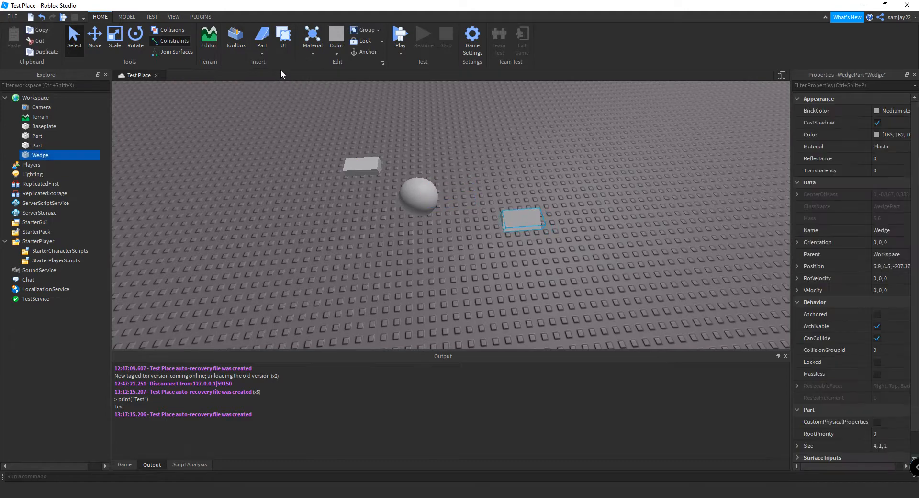
Insert a cylinder part and move it to the other side of the sphere, at about X 27, Z -208.
{"action": "left_click", "coordinate": [262, 53]}
{"action": "left_click", "coordinate": [300, 92]}
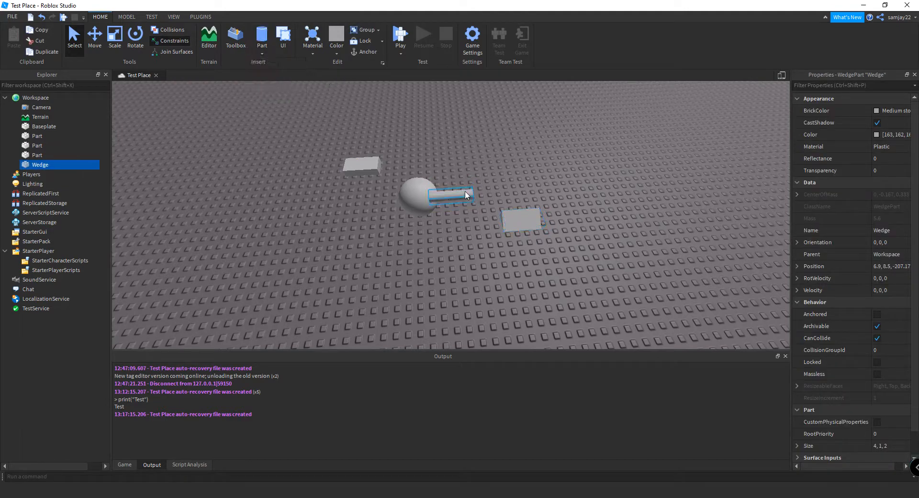
{"action": "left_click_drag", "start_coordinate": [445, 196], "coordinate": [232, 236]}
{"action": "right_click_drag", "start_coordinate": [418, 229], "coordinate": [416, 229]}
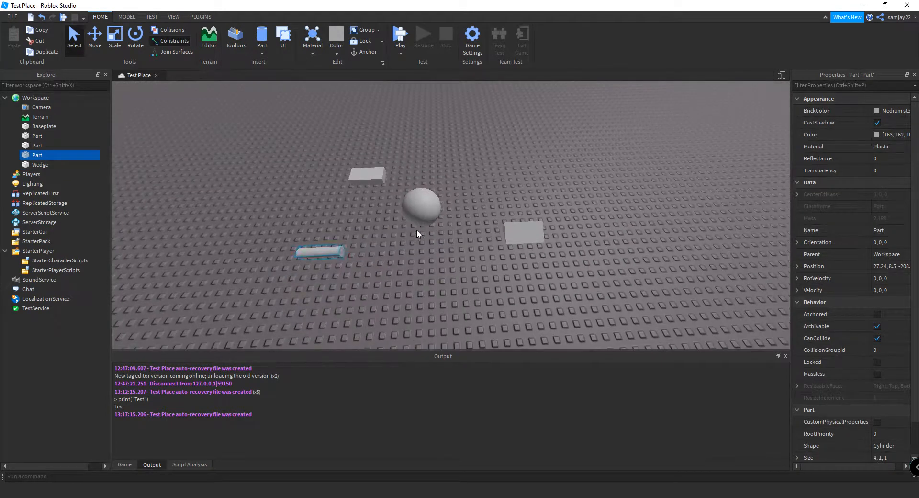
{"action": "left_click", "coordinate": [417, 229]}
{"action": "left_click_drag", "start_coordinate": [197, 119], "coordinate": [669, 312]}
{"action": "left_click", "coordinate": [343, 191]}
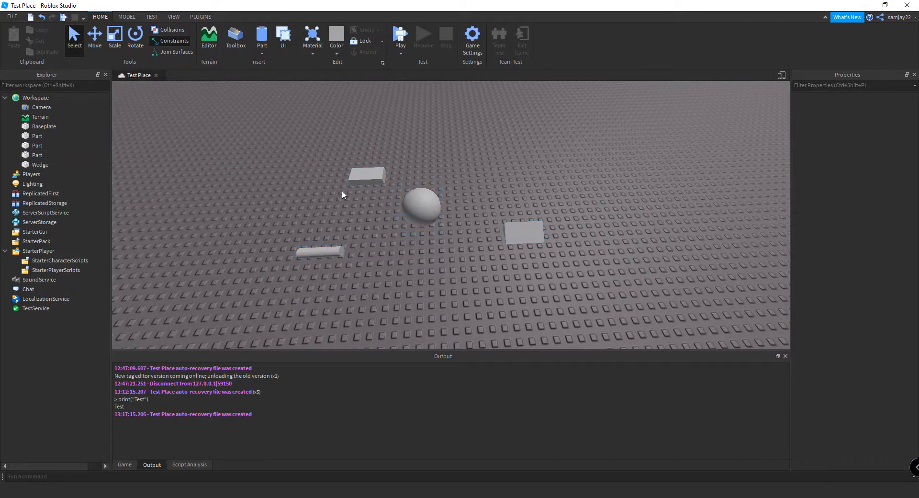
{"action": "left_click_drag", "start_coordinate": [325, 166], "coordinate": [639, 266]}
{"action": "left_click", "coordinate": [307, 179]}
{"action": "left_click", "coordinate": [197, 16]}
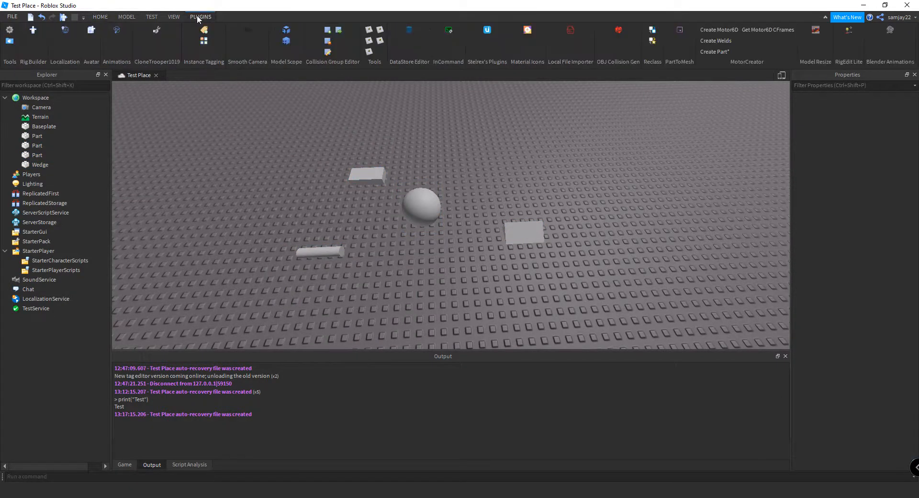
{"action": "left_click", "coordinate": [182, 16]}
{"action": "left_click", "coordinate": [137, 17]}
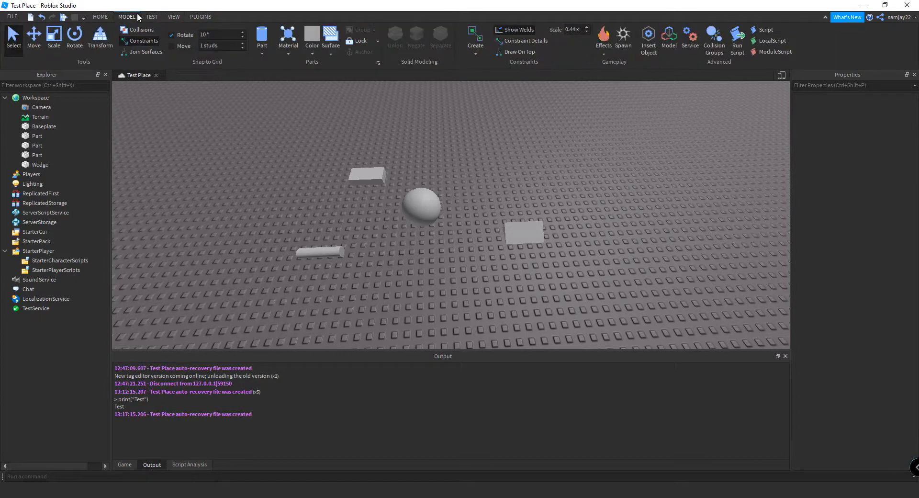
{"action": "left_click", "coordinate": [108, 18]}
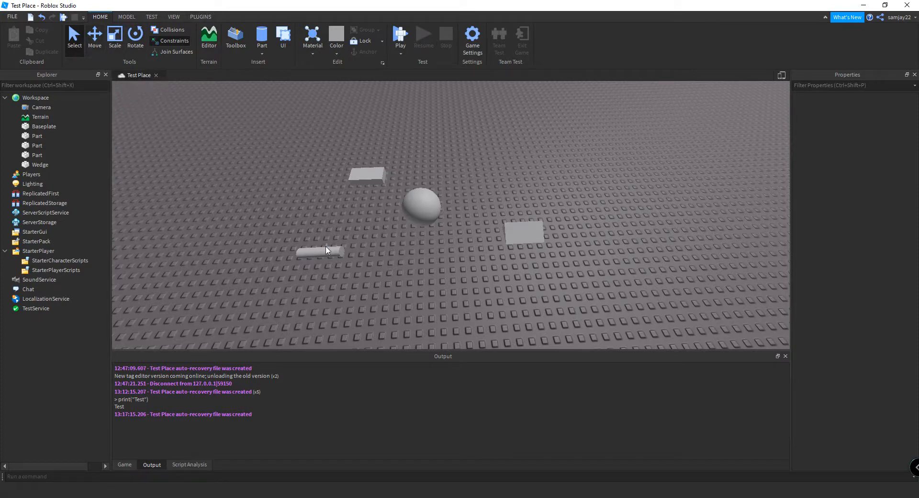
Move the cylinder farther away from the other parts, to about X 32.
{"action": "left_click_drag", "start_coordinate": [319, 252], "coordinate": [338, 96]}
{"action": "left_click", "coordinate": [293, 213]}
Scale the cylinder to about 13.8 studs high, the block to about 8.5 studs high, and the sphere to about 9.4 studs across.
{"action": "left_click", "coordinate": [114, 44]}
{"action": "left_click", "coordinate": [360, 173]}
{"action": "left_click", "coordinate": [431, 211]}
{"action": "left_click_drag", "start_coordinate": [418, 182], "coordinate": [469, 158]}
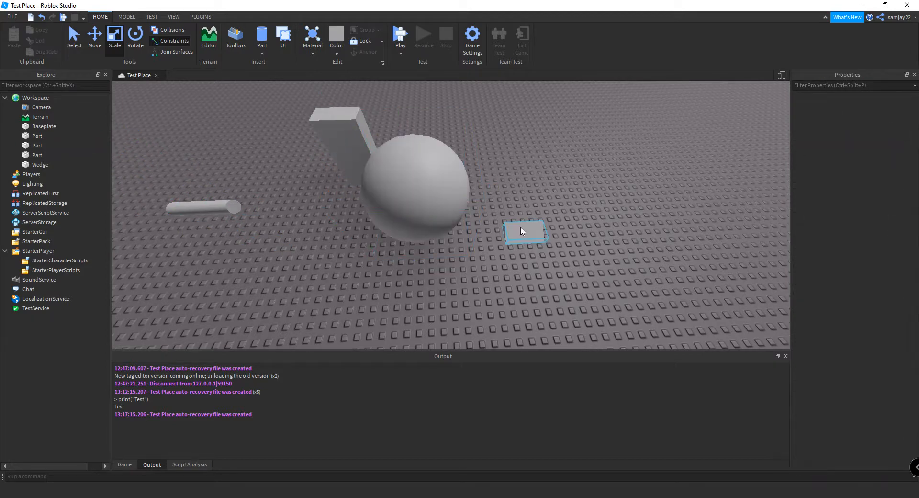
Scale the wedge up along all three axes to about 10.4 studs wide, 8.6 high and 18 deep.
{"action": "left_click", "coordinate": [524, 232]}
{"action": "left_click_drag", "start_coordinate": [533, 220], "coordinate": [580, 155]}
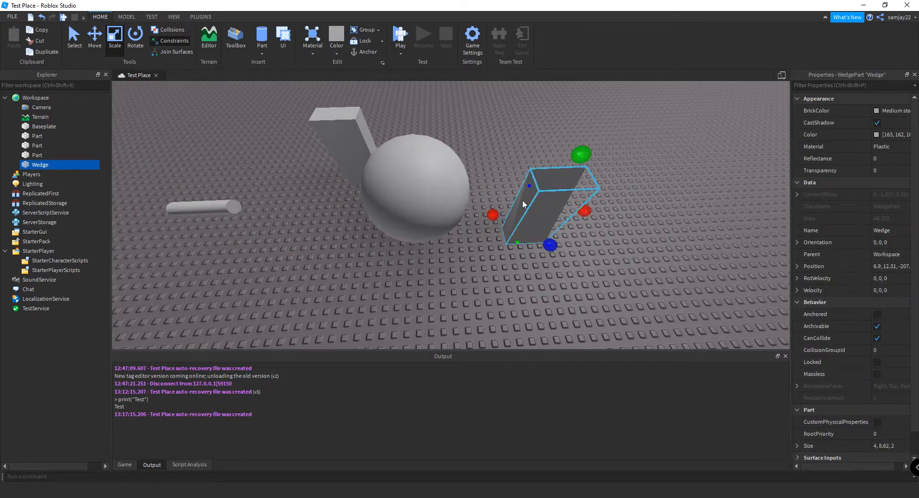
{"action": "left_click_drag", "start_coordinate": [494, 214], "coordinate": [427, 215]}
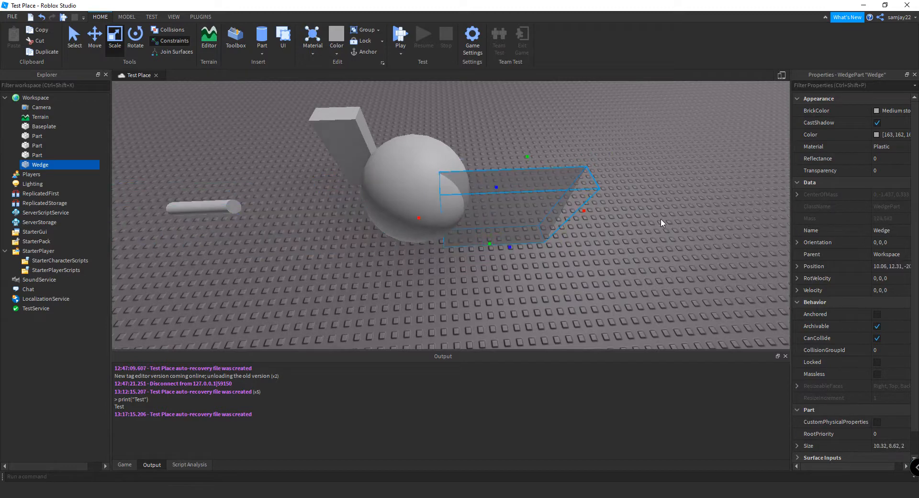
{"action": "left_click_drag", "start_coordinate": [508, 247], "coordinate": [521, 211]}
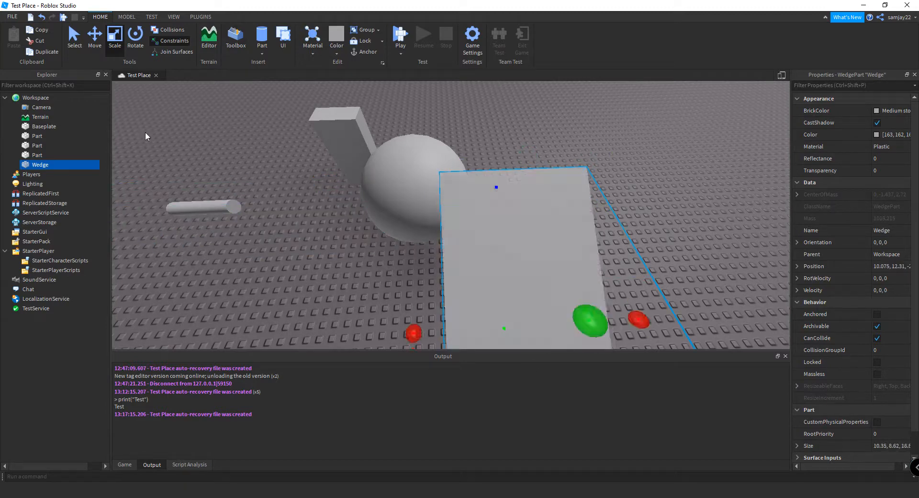
{"action": "left_click", "coordinate": [146, 132]}
Rotate the sphere about -38° around its vertical Y axis.
{"action": "left_click", "coordinate": [407, 184]}
{"action": "left_click", "coordinate": [138, 54]}
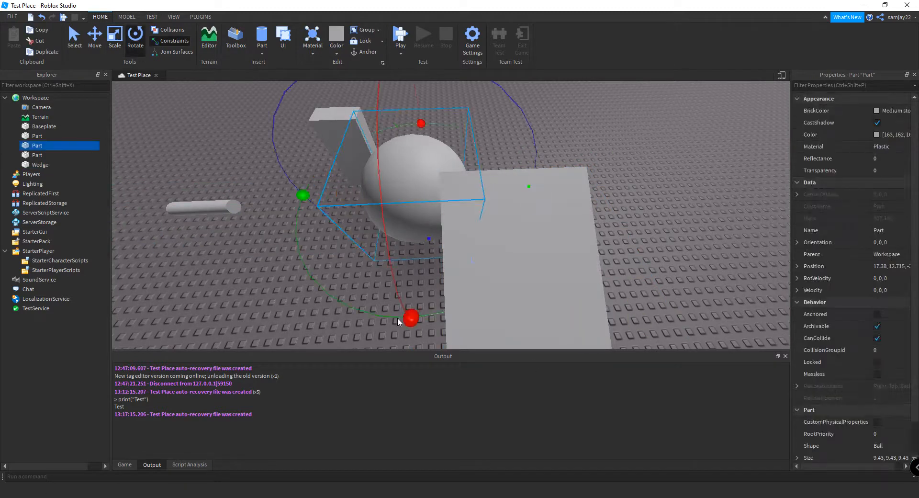
{"action": "left_click_drag", "start_coordinate": [304, 198], "coordinate": [790, 218]}
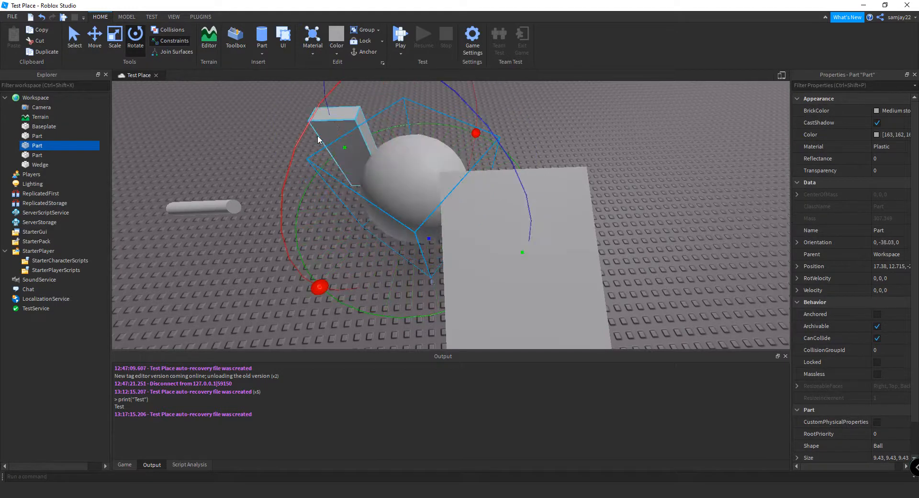
Rotate the tall block and the enlarged wedge freely with the Rotate tool.
{"action": "left_click", "coordinate": [334, 121]}
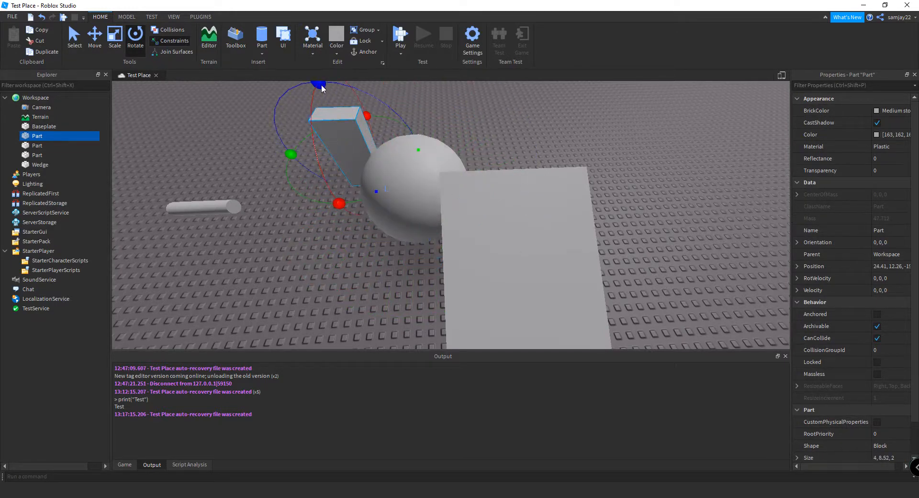
{"action": "left_click_drag", "start_coordinate": [330, 207], "coordinate": [486, 134]}
{"action": "left_click", "coordinate": [527, 246]}
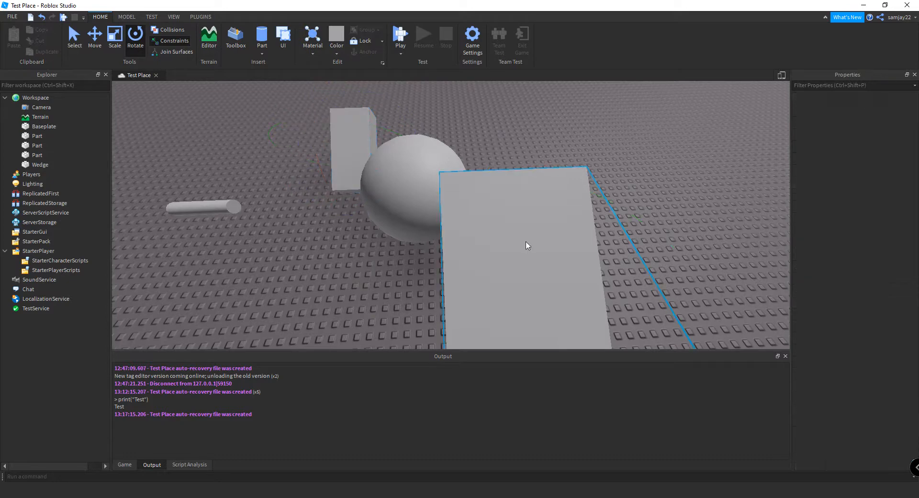
{"action": "left_click_drag", "start_coordinate": [311, 338], "coordinate": [689, 194]}
{"action": "left_click", "coordinate": [689, 194]}
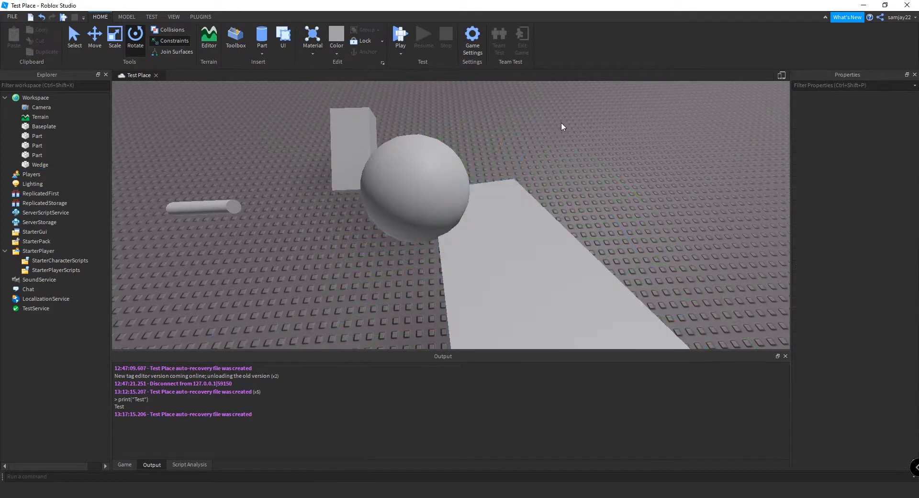
Rotate the cylinder about 70° around its Z axis.
{"action": "left_click", "coordinate": [220, 207]}
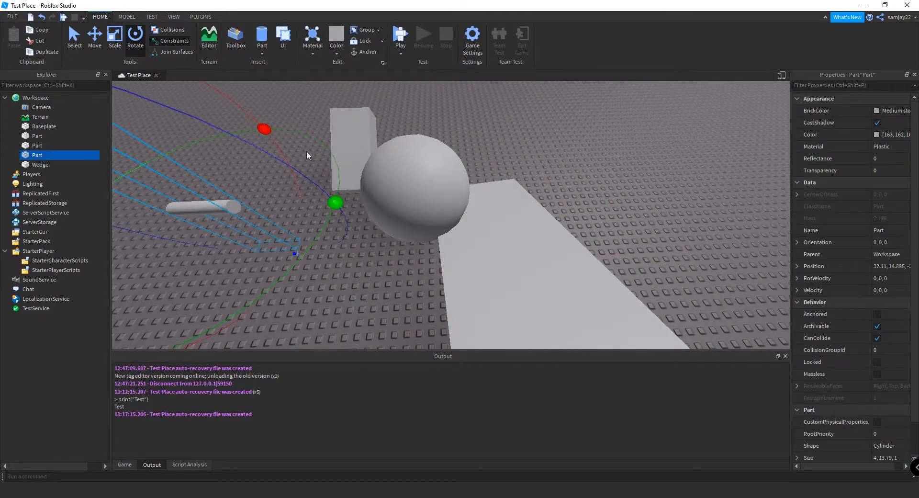
{"action": "key", "text": "f"}
{"action": "left_click_drag", "start_coordinate": [345, 136], "coordinate": [404, 239]}
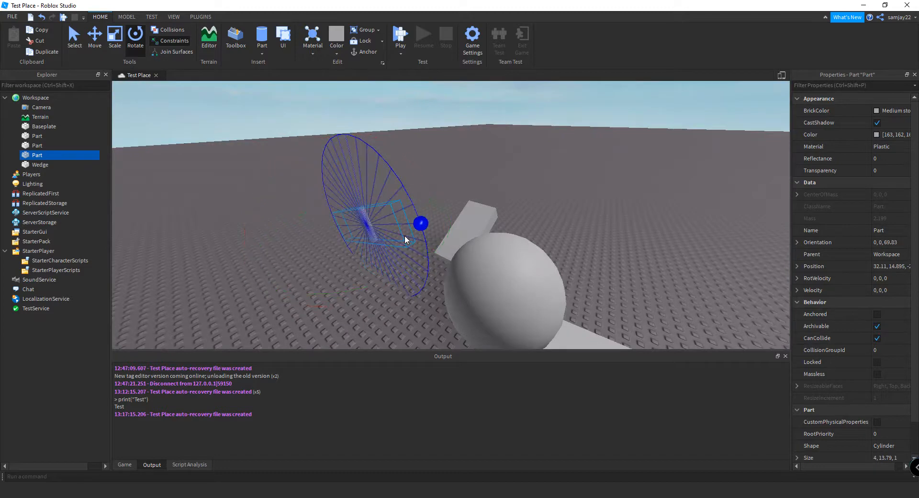
{"action": "left_click", "coordinate": [410, 151]}
{"action": "right_click_drag", "start_coordinate": [410, 151], "coordinate": [403, 147]}
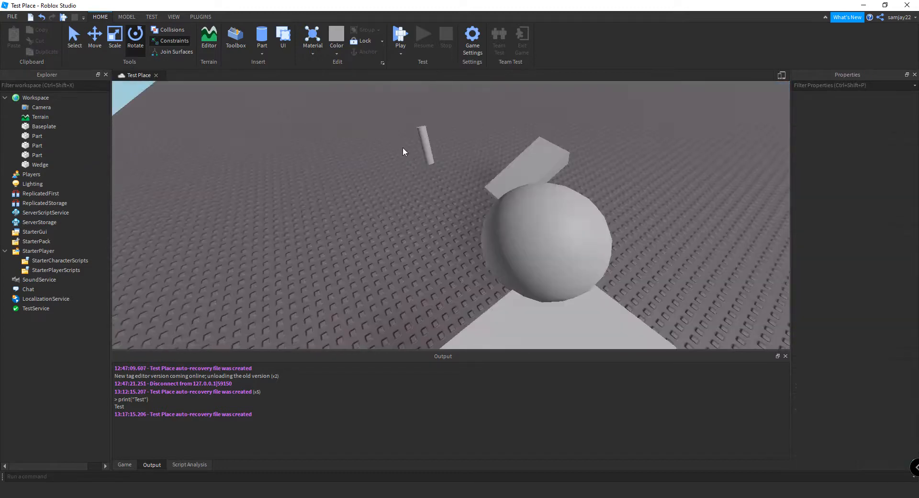
Open the Toolbox and browse through the free models available for insertion.
{"action": "left_click", "coordinate": [230, 39]}
{"action": "left_click_drag", "start_coordinate": [71, 274], "coordinate": [98, 207]}
{"action": "scroll", "coordinate": [101, 235], "scroll_direction": "down", "scroll_amount": 7}
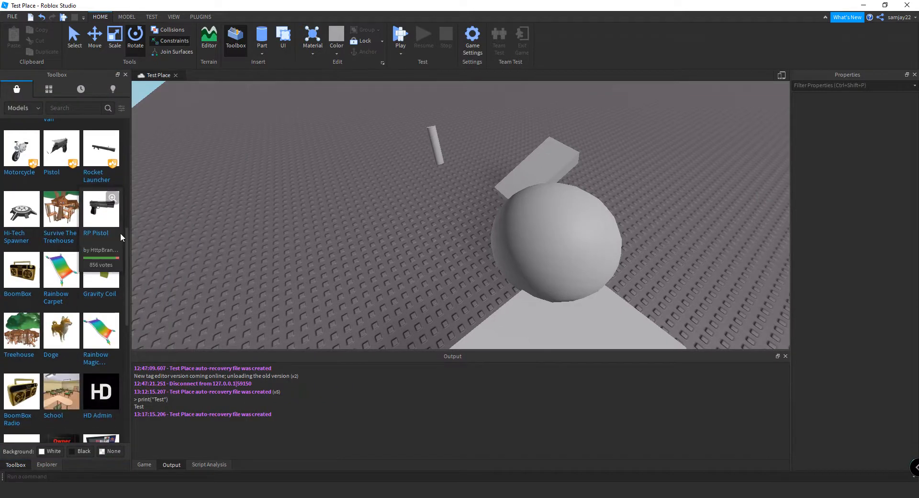
{"action": "right_click_drag", "start_coordinate": [369, 255], "coordinate": [368, 256]}
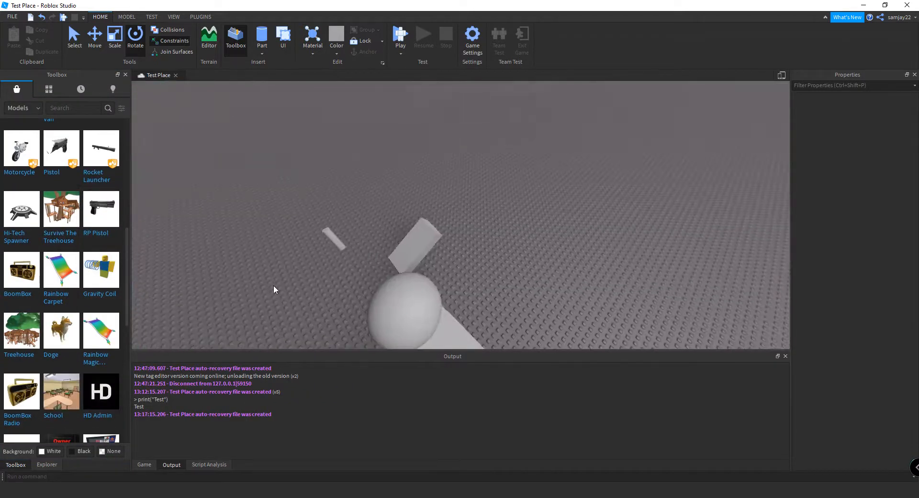
{"action": "mouse_move", "coordinate": [106, 304]}
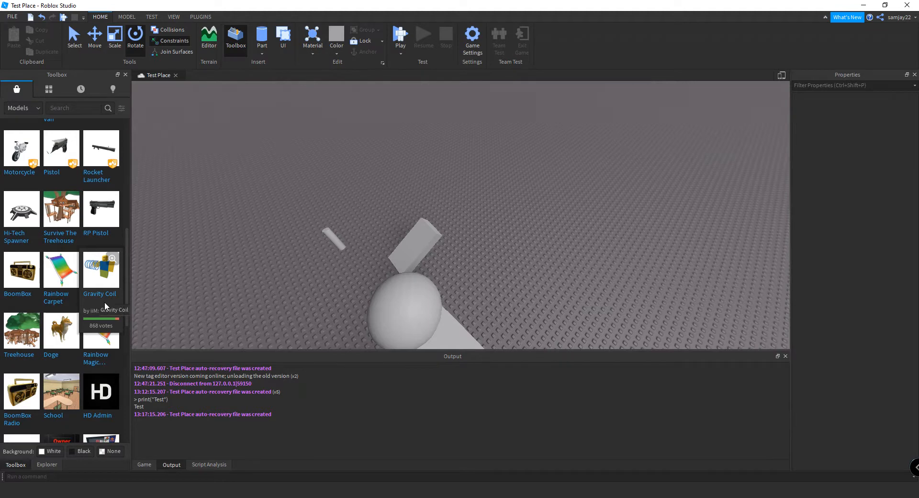
{"action": "mouse_move", "coordinate": [64, 320]}
{"action": "mouse_move", "coordinate": [61, 417]}
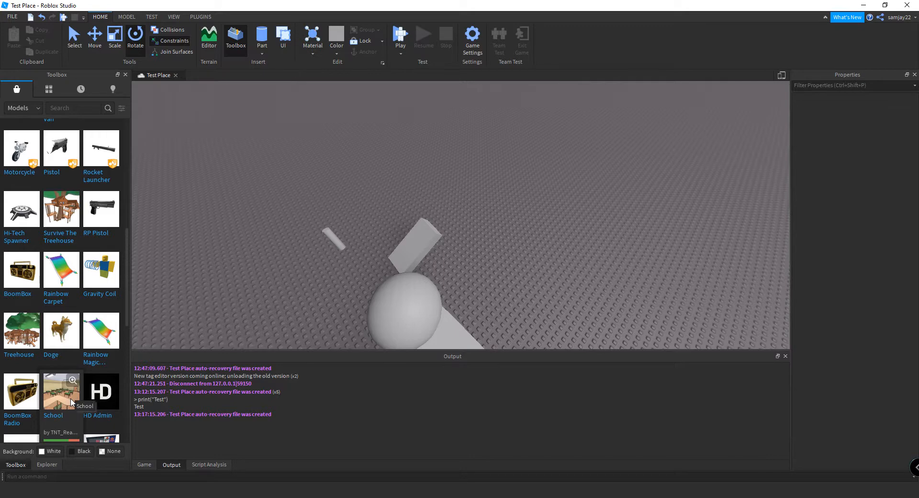
{"action": "scroll", "coordinate": [37, 182], "scroll_direction": "up", "scroll_amount": 10}
{"action": "mouse_move", "coordinate": [37, 182]}
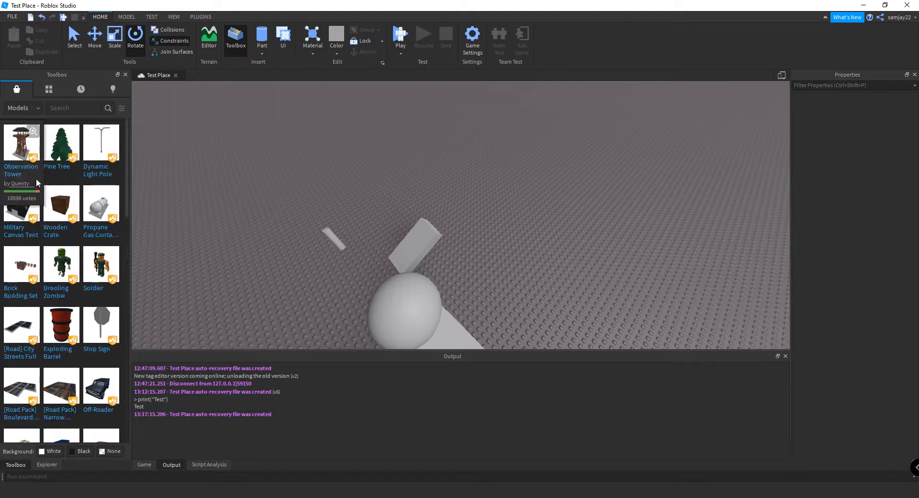
Insert the Observation Tower model onto the baseplate and deselect it.
{"action": "left_click", "coordinate": [20, 153]}
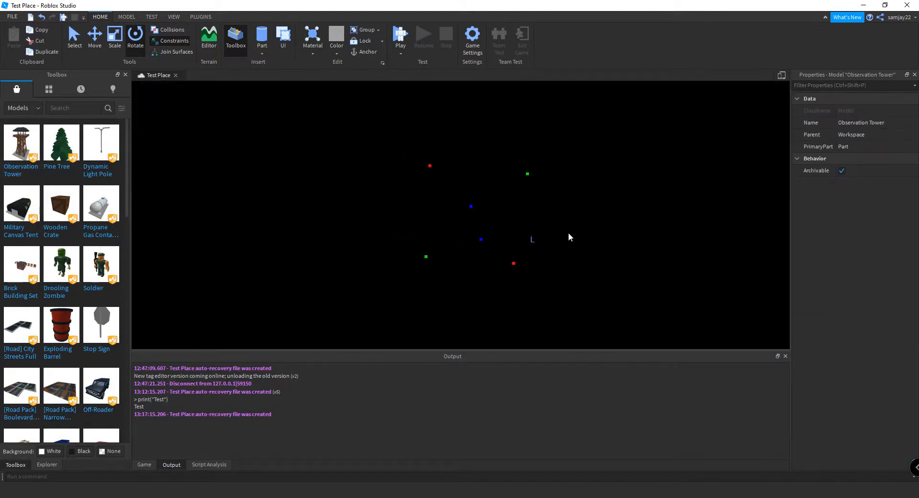
{"action": "right_click_drag", "start_coordinate": [568, 232], "coordinate": [567, 232]}
{"action": "key", "text": "s"}
{"action": "left_click", "coordinate": [580, 231]}
{"action": "left_click_drag", "start_coordinate": [406, 168], "coordinate": [668, 257]}
{"action": "right_click_drag", "start_coordinate": [668, 258], "coordinate": [668, 258]}
{"action": "key", "text": "s"}
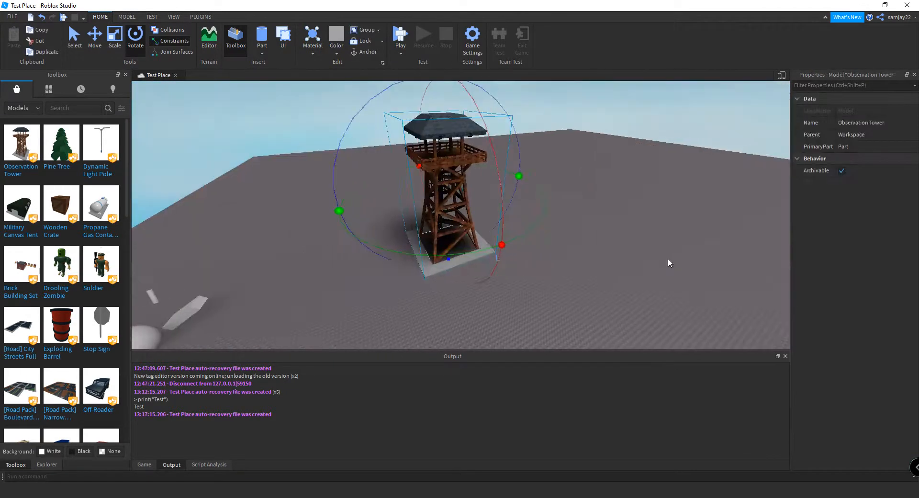
{"action": "left_click", "coordinate": [668, 257]}
Insert the Pine Tree model onto the baseplate beside the observation tower.
{"action": "left_click", "coordinate": [61, 147]}
{"action": "left_click", "coordinate": [524, 192]}
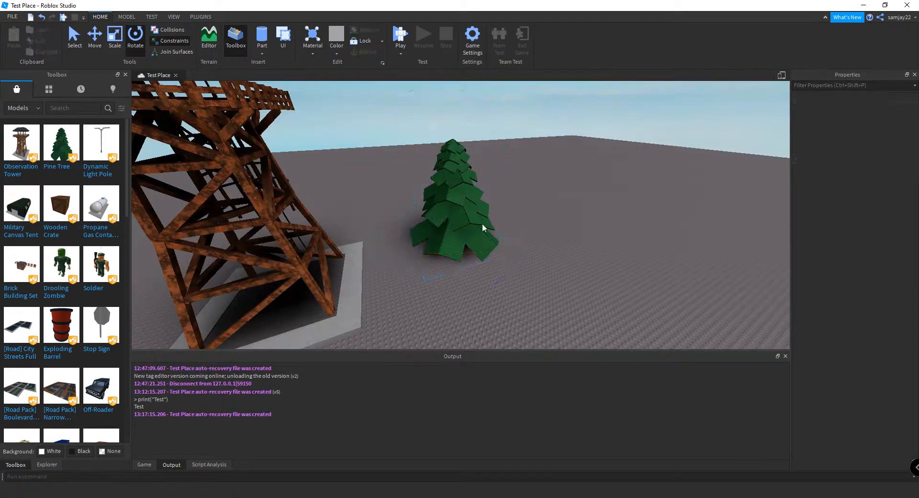
{"action": "key", "text": "s"}
{"action": "right_click_drag", "start_coordinate": [556, 219], "coordinate": [521, 238]}
{"action": "key", "text": "s"}
Insert the Dynamic Light Pole model near the pine tree and inspect it up close.
{"action": "left_click", "coordinate": [102, 165]}
{"action": "left_click", "coordinate": [450, 150]}
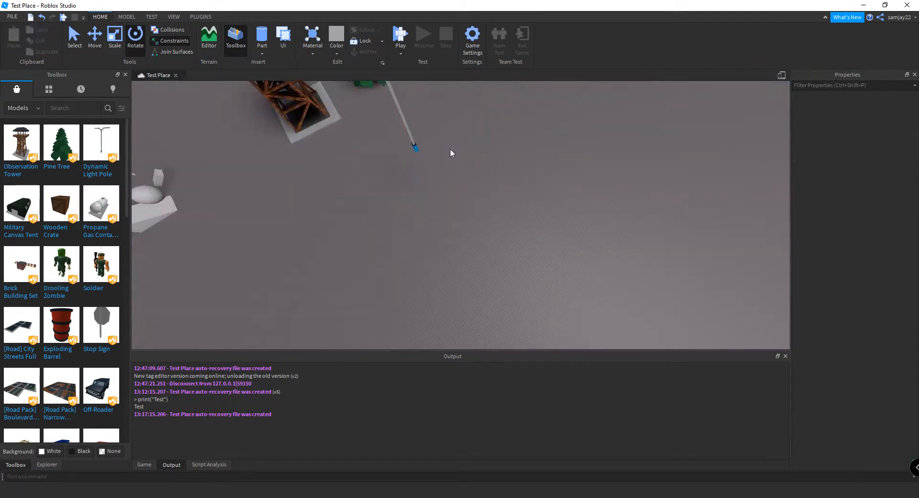
{"action": "left_click", "coordinate": [415, 146]}
{"action": "key", "text": "s"}
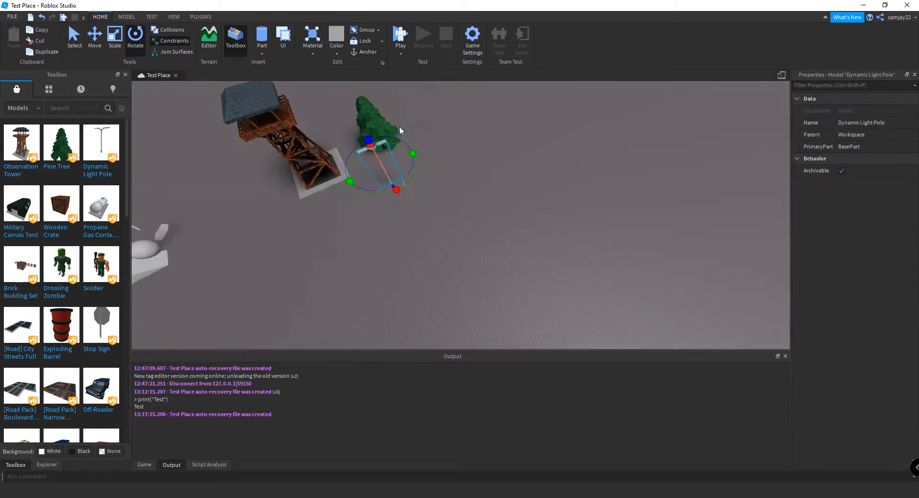
{"action": "scroll", "coordinate": [399, 126], "scroll_direction": "down", "scroll_amount": 3}
{"action": "left_click", "coordinate": [434, 202]}
{"action": "right_click_drag", "start_coordinate": [435, 202], "coordinate": [435, 202]}
{"action": "scroll", "coordinate": [435, 202], "scroll_direction": "up", "scroll_amount": 8}
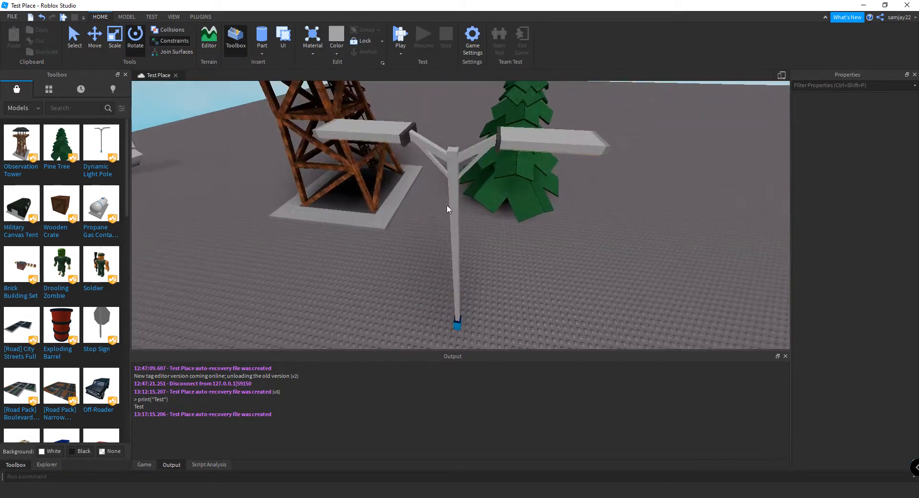
Try to rotate the light pole around its vertical axis with the Rotate tool.
{"action": "left_click", "coordinate": [447, 207]}
{"action": "scroll", "coordinate": [455, 199], "scroll_direction": "down", "scroll_amount": 5}
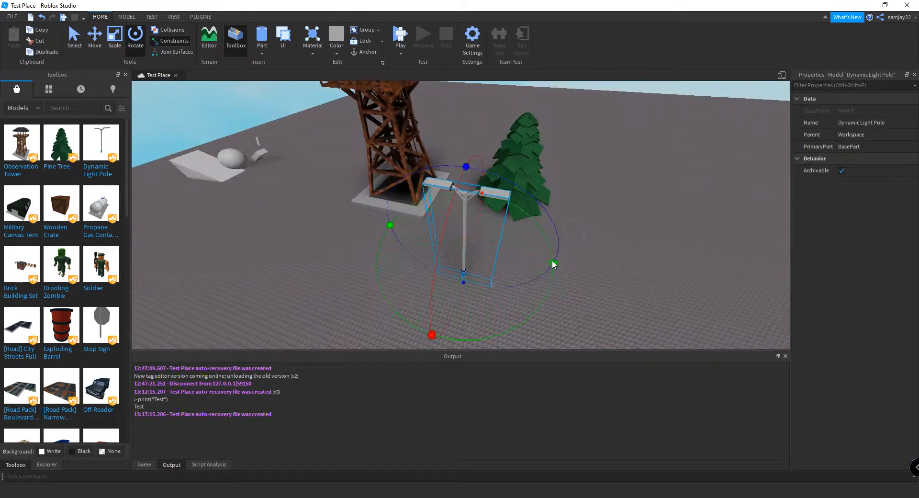
{"action": "left_click_drag", "start_coordinate": [552, 261], "coordinate": [351, 169]}
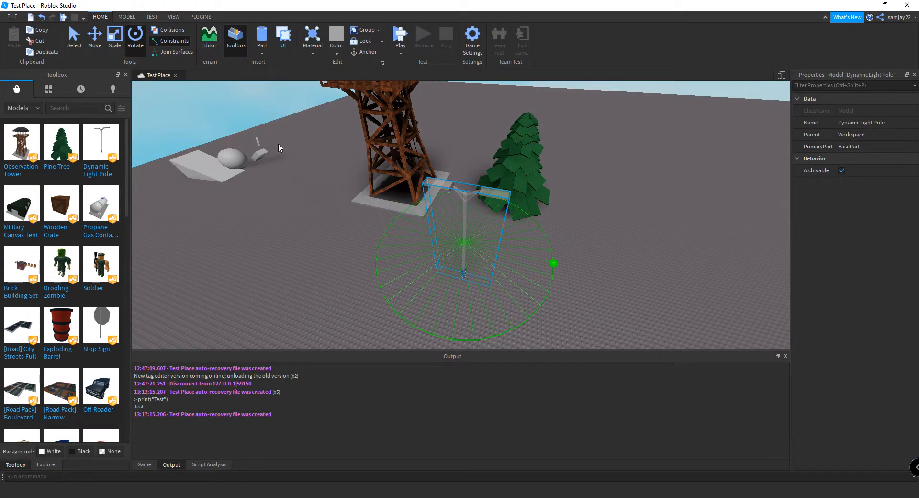
{"action": "left_click_drag", "start_coordinate": [279, 147], "coordinate": [382, 314]}
{"action": "left_click_drag", "start_coordinate": [241, 270], "coordinate": [249, 269]}
Rotate the observation tower around its vertical axis and scale it down until it is much smaller than the pine tree.
{"action": "left_click", "coordinate": [443, 191]}
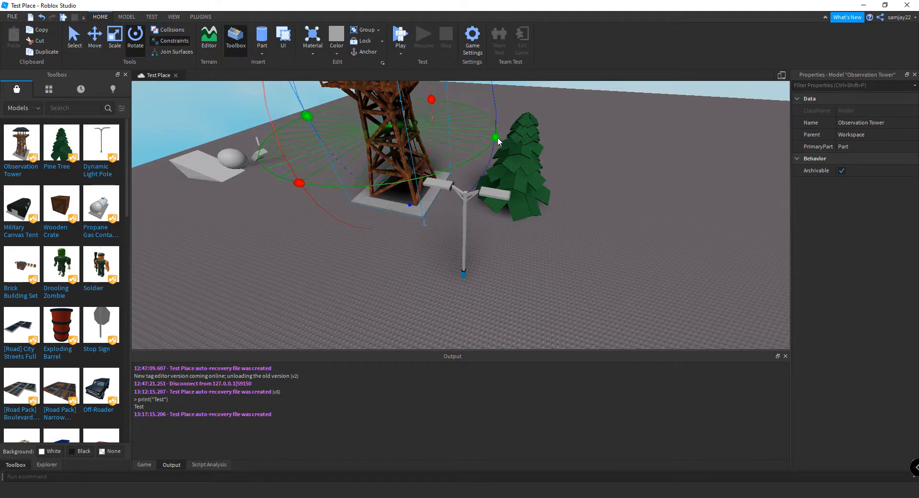
{"action": "left_click_drag", "start_coordinate": [497, 139], "coordinate": [353, 174]}
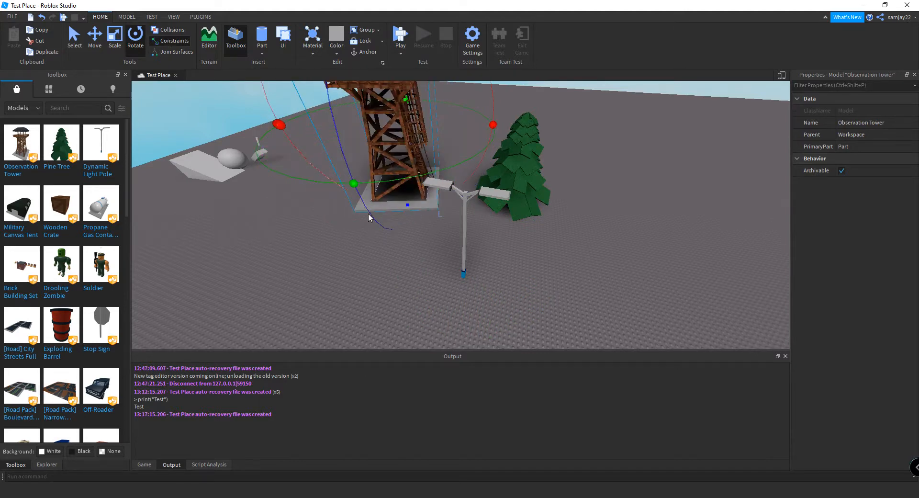
{"action": "left_click", "coordinate": [108, 35]}
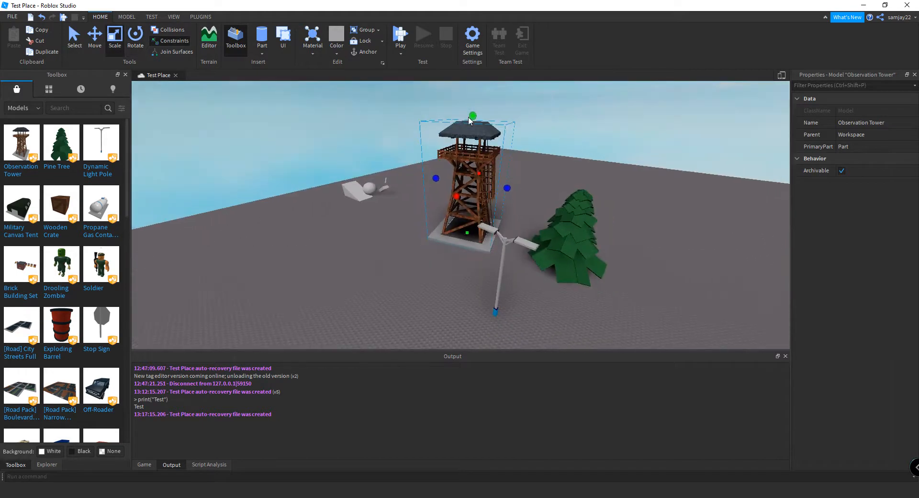
{"action": "left_click_drag", "start_coordinate": [471, 118], "coordinate": [521, 333]}
{"action": "right_click_drag", "start_coordinate": [521, 332], "coordinate": [521, 300]}
{"action": "key", "text": "w"}
{"action": "key", "text": "w"}
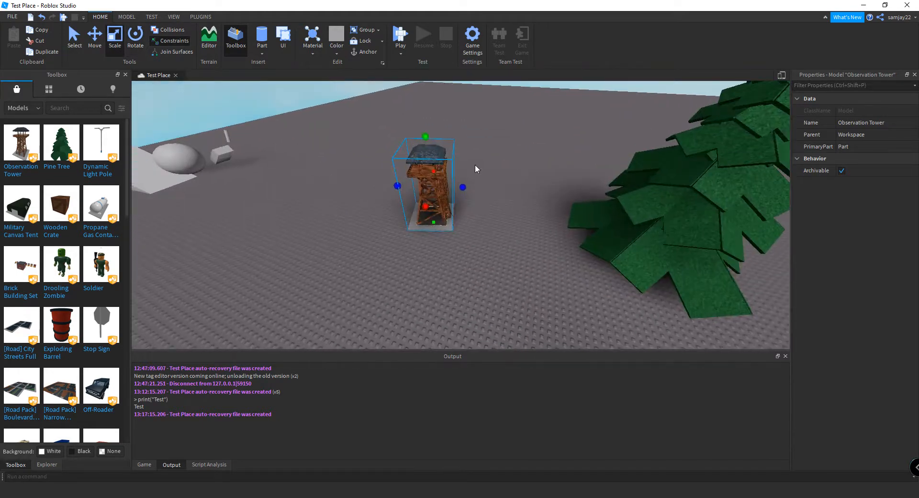
{"action": "key", "text": "f"}
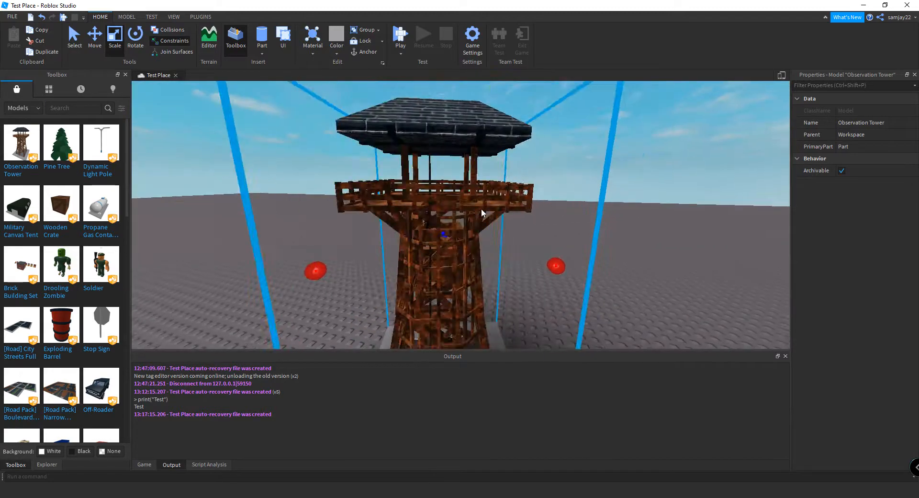
{"action": "scroll", "coordinate": [481, 208], "scroll_direction": "down", "scroll_amount": 10}
{"action": "left_click", "coordinate": [220, 113]}
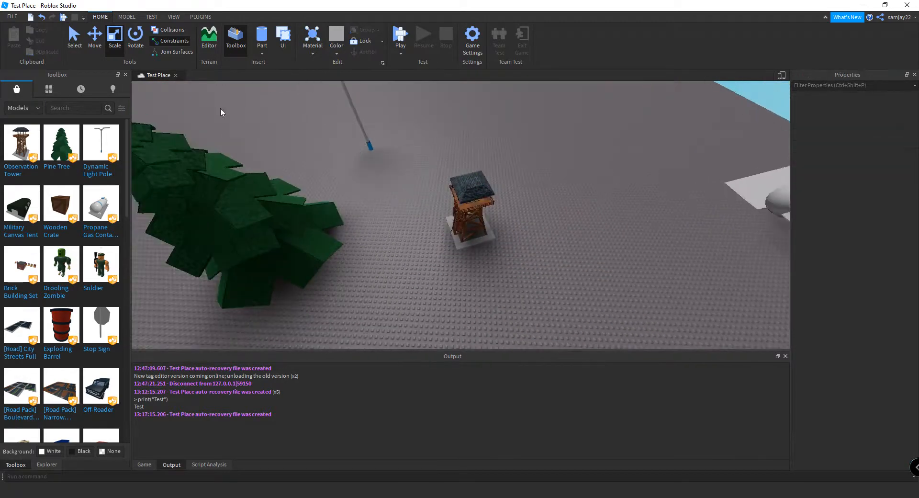
Move the pine tree upward and sideways along its axes with the Move tool, placing it beside the shrunken tower.
{"action": "left_click", "coordinate": [353, 246]}
{"action": "scroll", "coordinate": [358, 232], "scroll_direction": "up", "scroll_amount": 3}
{"action": "key", "text": "f"}
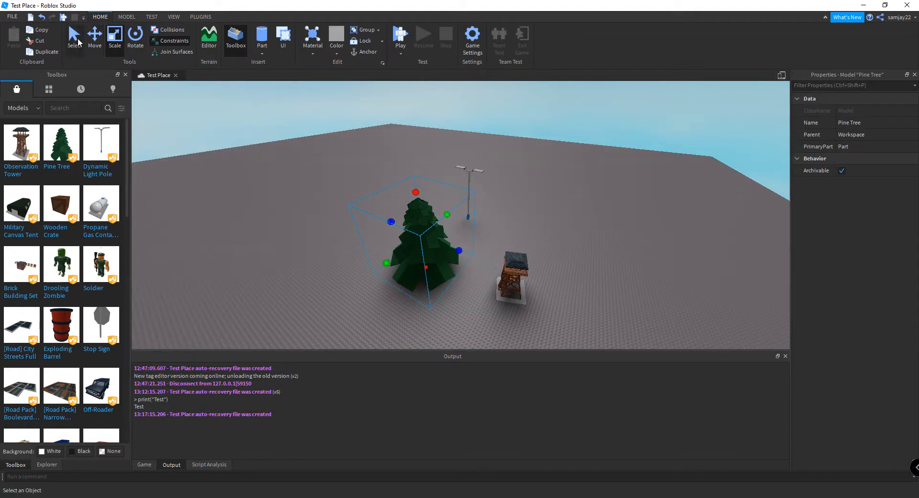
{"action": "left_click", "coordinate": [94, 38]}
{"action": "left_click_drag", "start_coordinate": [413, 187], "coordinate": [395, 141]}
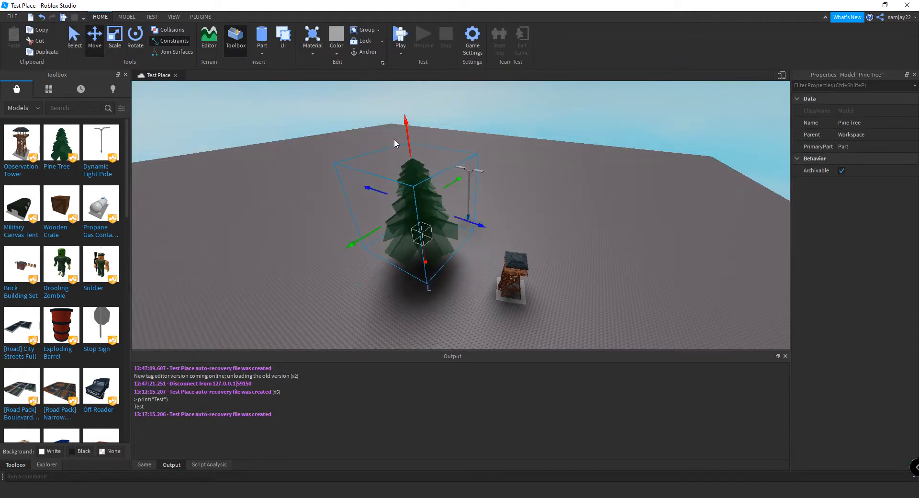
{"action": "left_click_drag", "start_coordinate": [368, 190], "coordinate": [581, 242]}
{"action": "right_click_drag", "start_coordinate": [599, 243], "coordinate": [599, 243]}
{"action": "left_click_drag", "start_coordinate": [361, 233], "coordinate": [594, 237]}
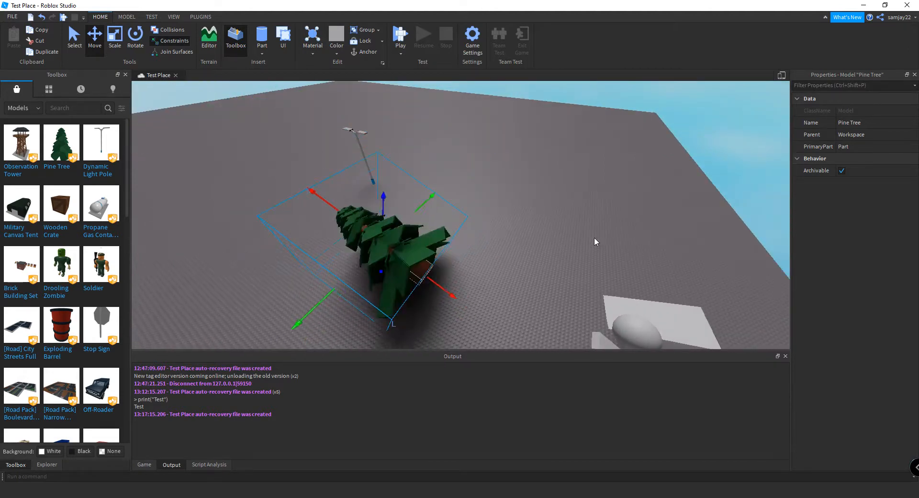
{"action": "left_click", "coordinate": [606, 221]}
{"action": "right_click_drag", "start_coordinate": [605, 220], "coordinate": [606, 220]}
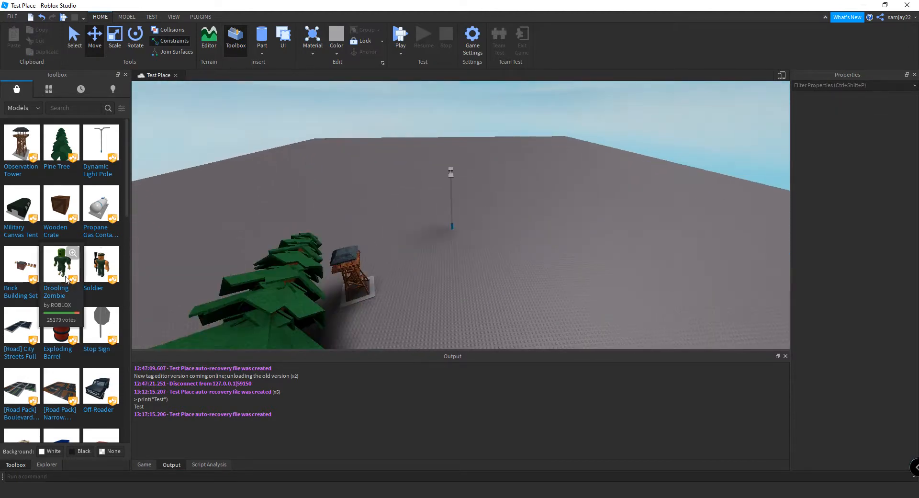
Browse the rest of the model list and view the details of the Treehouse model.
{"action": "scroll", "coordinate": [66, 270], "scroll_direction": "down", "scroll_amount": 10}
{"action": "scroll", "coordinate": [66, 271], "scroll_direction": "down", "scroll_amount": 8}
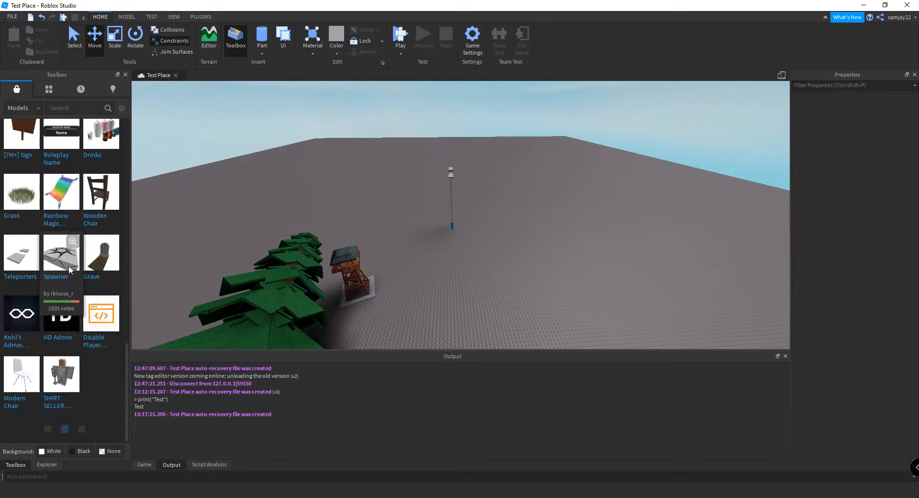
{"action": "scroll", "coordinate": [19, 231], "scroll_direction": "up", "scroll_amount": 10}
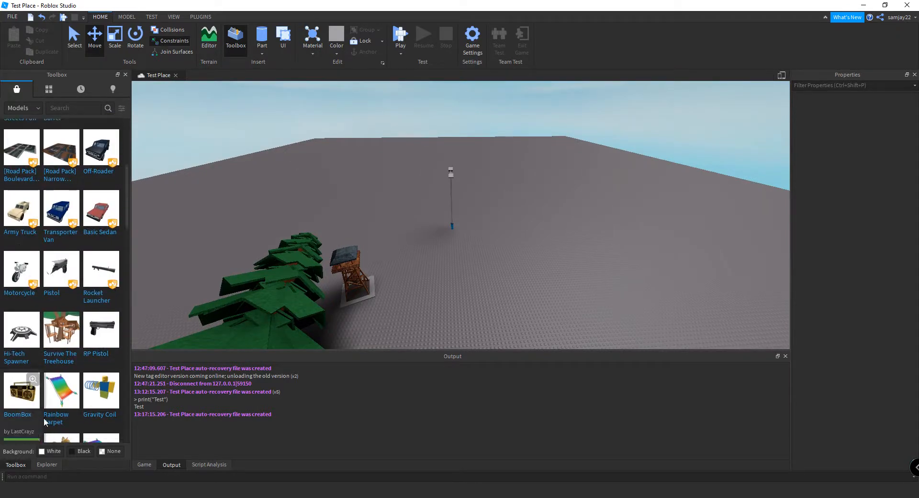
{"action": "left_click", "coordinate": [27, 307]}
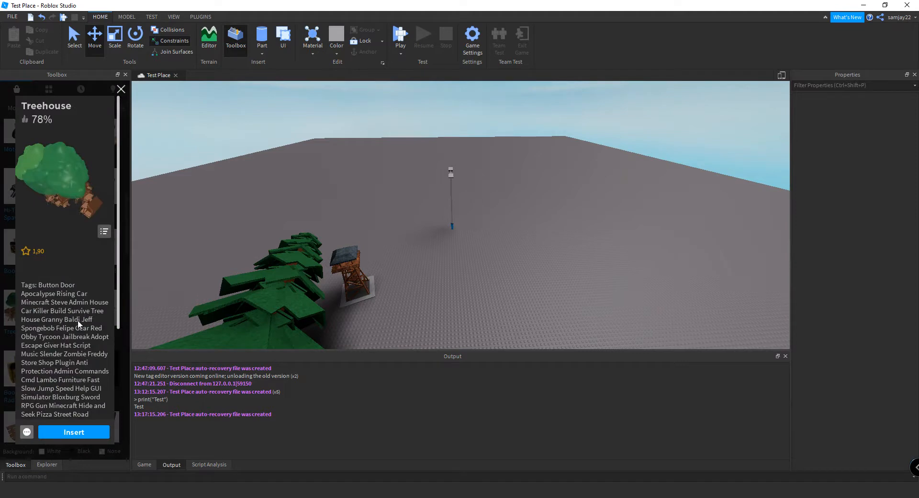
{"action": "left_click", "coordinate": [121, 89]}
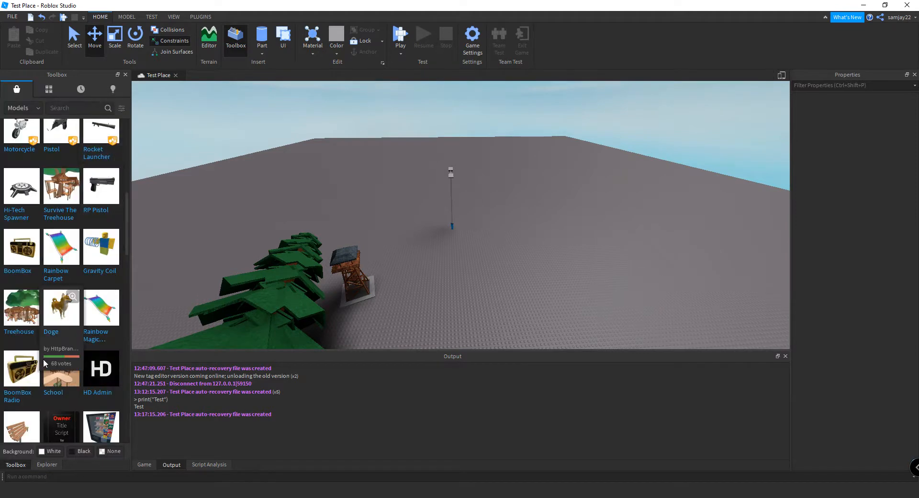
Insert the Treehouse model, look at it in the scene and delete it.
{"action": "mouse_move", "coordinate": [35, 336]}
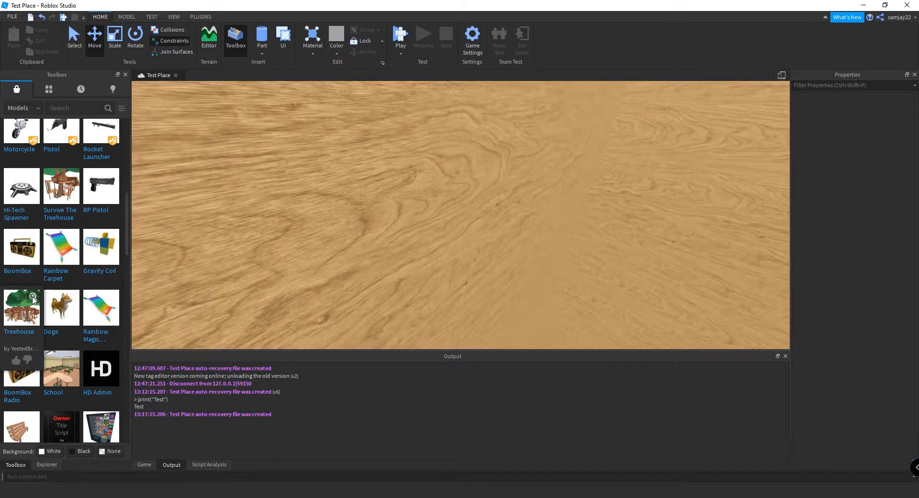
{"action": "key", "text": "f"}
{"action": "right_click_drag", "start_coordinate": [457, 254], "coordinate": [439, 248]}
{"action": "key", "text": "e"}
{"action": "key", "text": "Delete"}
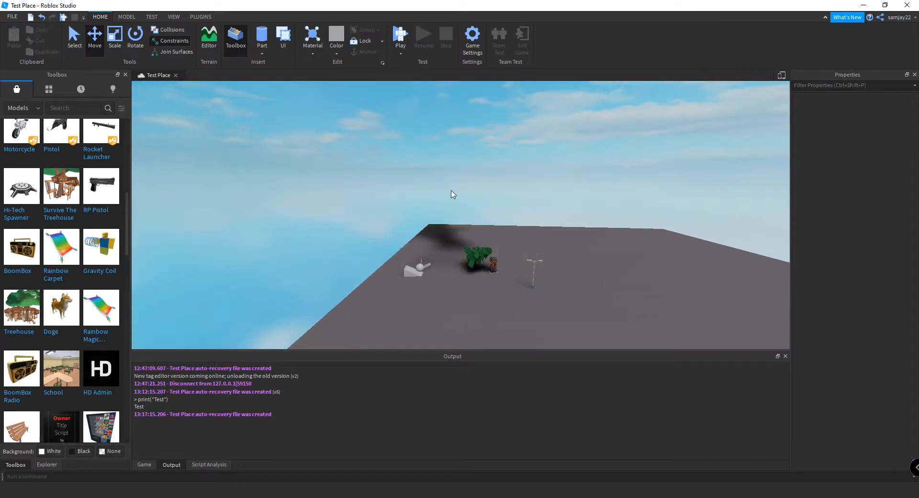
Add the Treehouse model to the scene again and deselect it.
{"action": "right_click", "coordinate": [20, 321]}
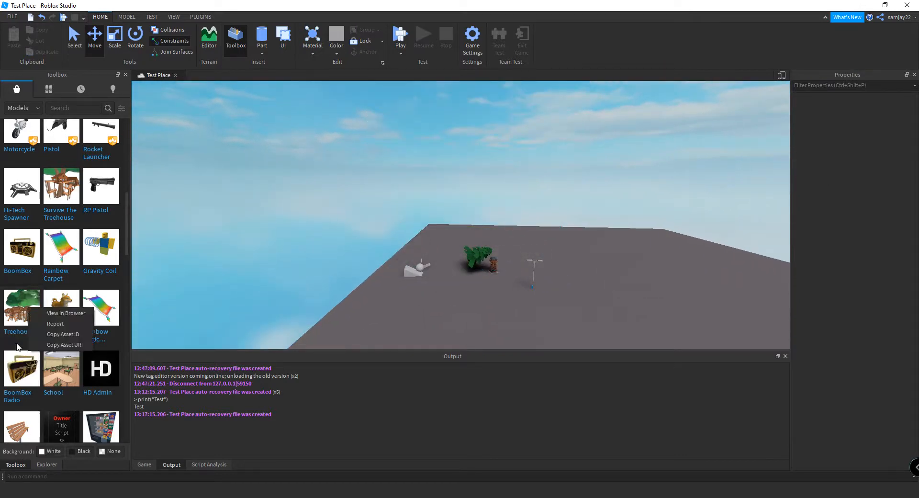
{"action": "left_click", "coordinate": [59, 335]}
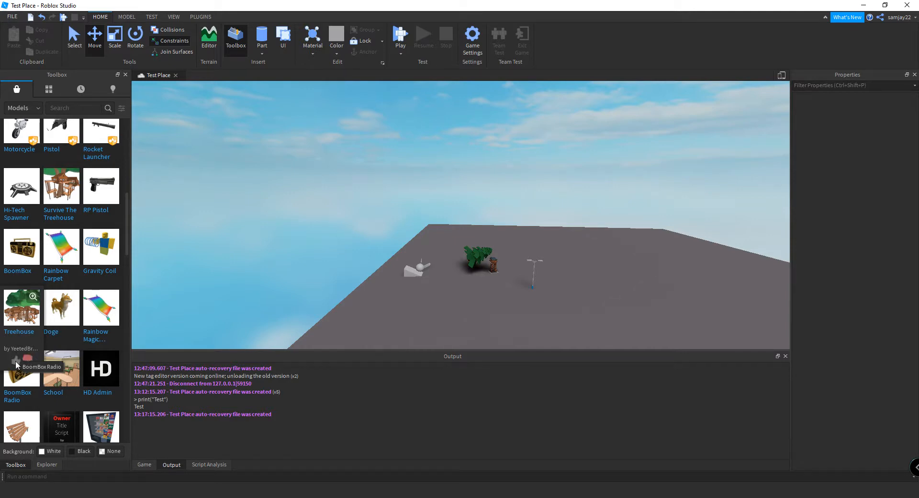
{"action": "mouse_move", "coordinate": [517, 194]}
{"action": "right_mouse_down"}
{"action": "mouse_move", "coordinate": [508, 186]}
{"action": "mouse_move", "coordinate": [489, 194]}
{"action": "mouse_move", "coordinate": [507, 186]}
{"action": "mouse_move", "coordinate": [516, 203]}
{"action": "right_mouse_up"}
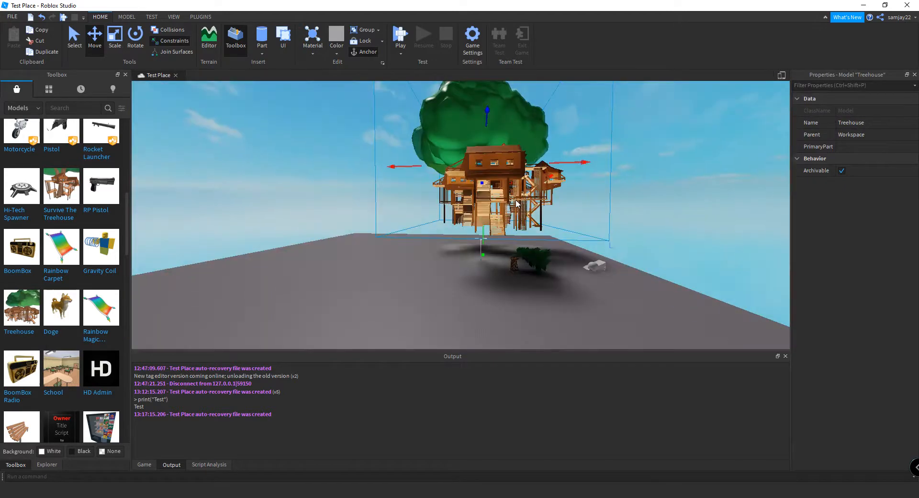
{"action": "left_click", "coordinate": [406, 197]}
Look through the Images category and the Meshes category of the Toolbox assets.
{"action": "left_click", "coordinate": [15, 108]}
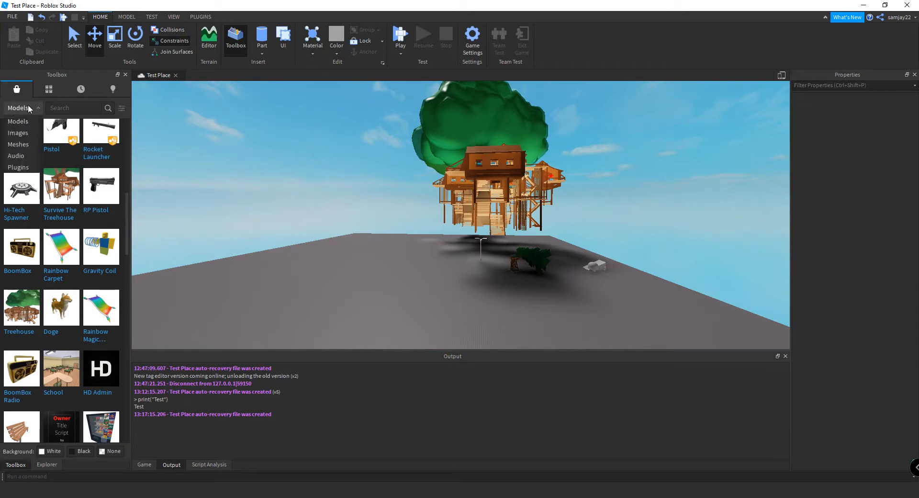
{"action": "left_click", "coordinate": [21, 129]}
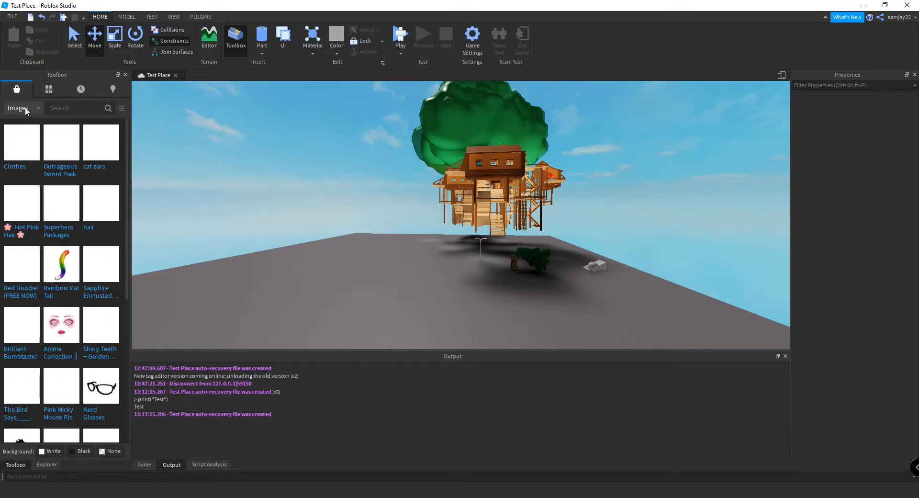
{"action": "left_click", "coordinate": [25, 107]}
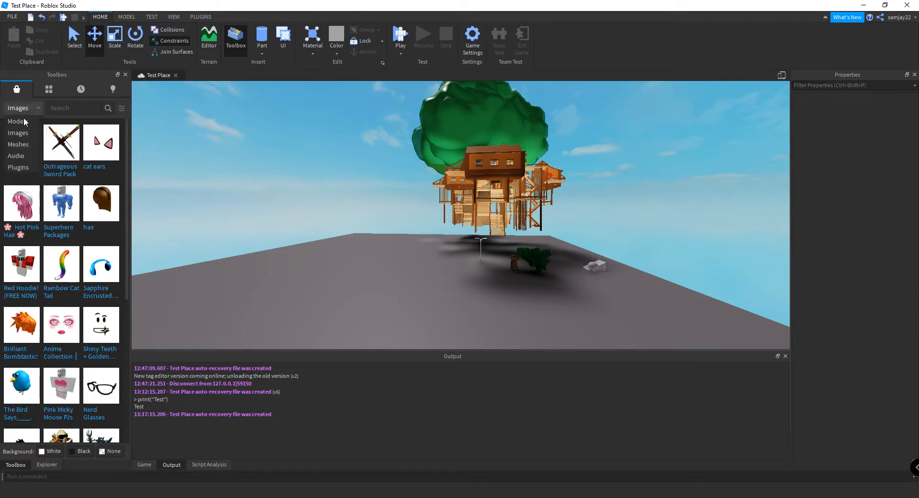
{"action": "left_click", "coordinate": [34, 144]}
{"action": "right_click_drag", "start_coordinate": [203, 177], "coordinate": [203, 176]}
{"action": "scroll", "coordinate": [62, 232], "scroll_direction": "down", "scroll_amount": 5}
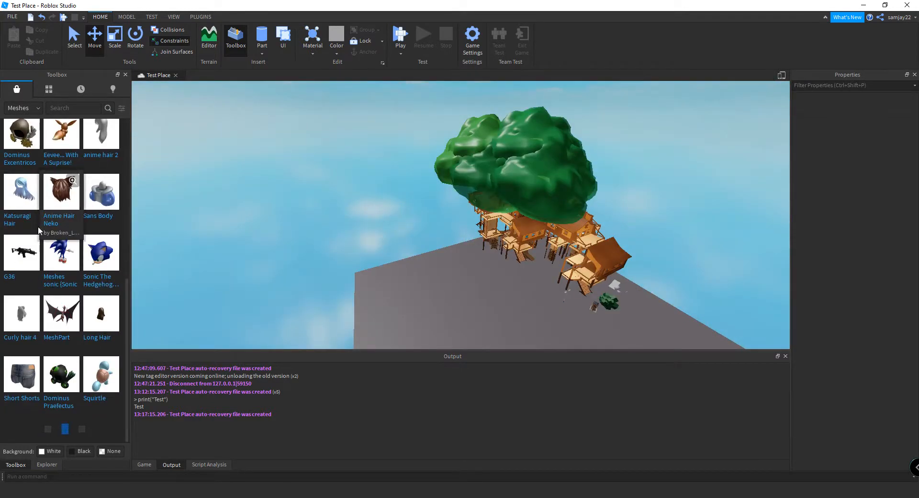
{"action": "scroll", "coordinate": [39, 230], "scroll_direction": "down", "scroll_amount": 10}
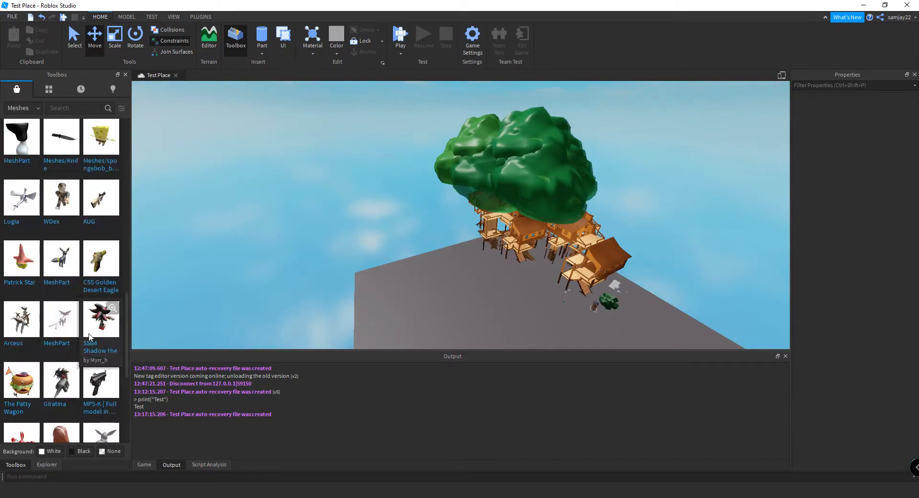
{"action": "scroll", "coordinate": [89, 336], "scroll_direction": "down", "scroll_amount": 4}
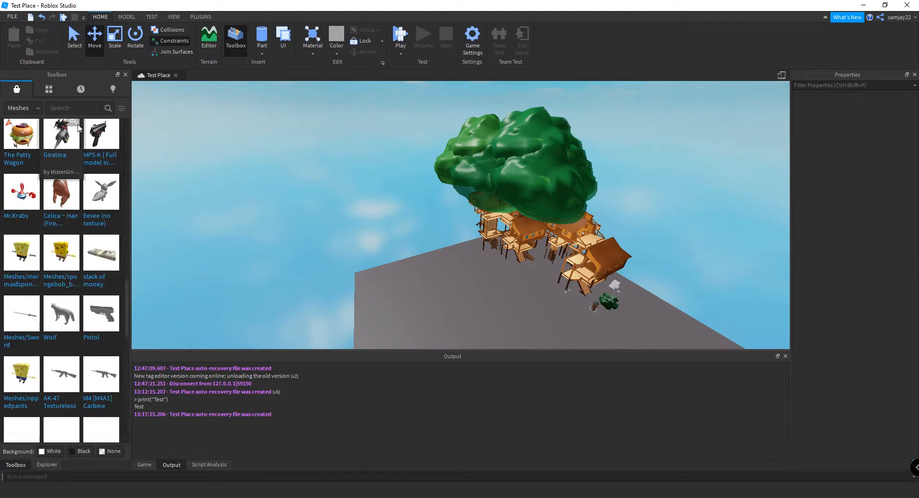
{"action": "scroll", "coordinate": [42, 285], "scroll_direction": "down", "scroll_amount": 10}
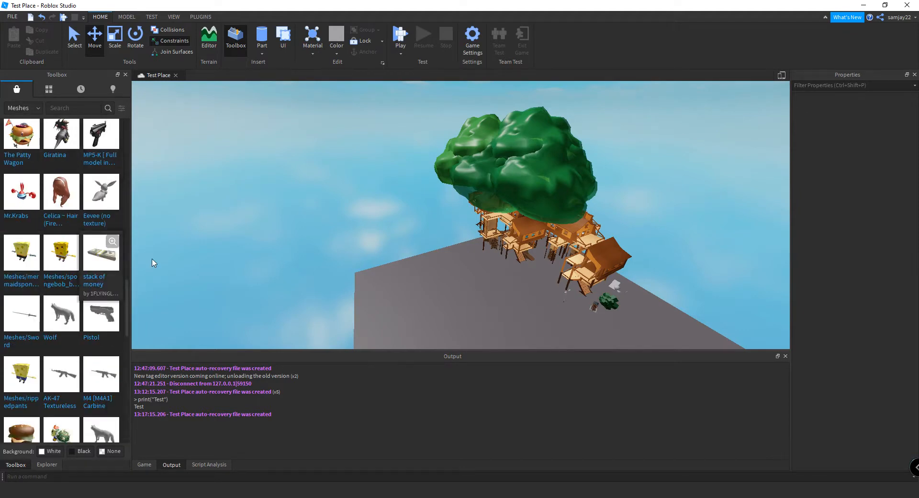
Switch the Toolbox to the Plugins category and look through the available plugins.
{"action": "left_click", "coordinate": [20, 109]}
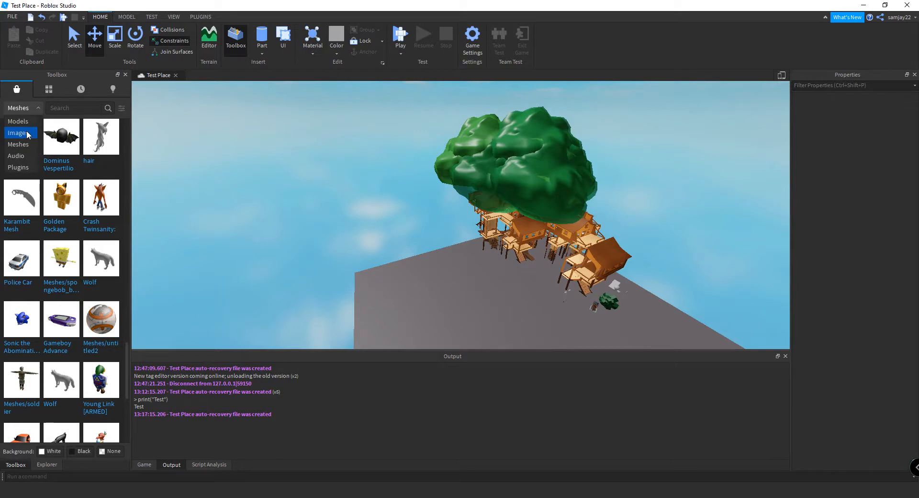
{"action": "left_click", "coordinate": [28, 167]}
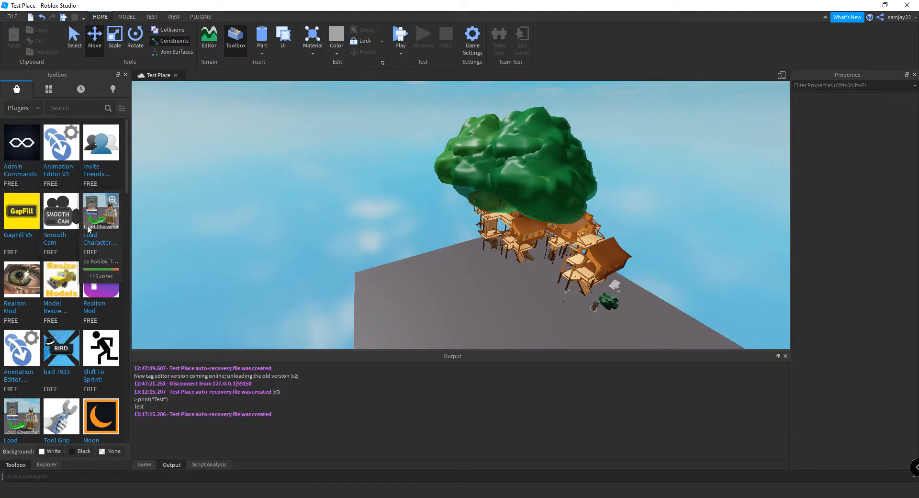
{"action": "scroll", "coordinate": [76, 284], "scroll_direction": "down", "scroll_amount": 5}
{"action": "scroll", "coordinate": [77, 284], "scroll_direction": "down", "scroll_amount": 10}
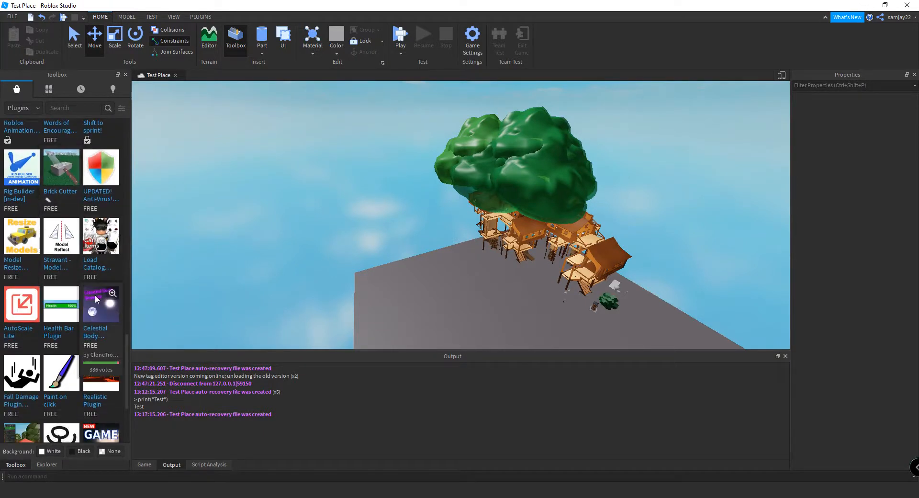
{"action": "scroll", "coordinate": [36, 343], "scroll_direction": "down", "scroll_amount": 1}
{"action": "scroll", "coordinate": [36, 343], "scroll_direction": "down", "scroll_amount": 3}
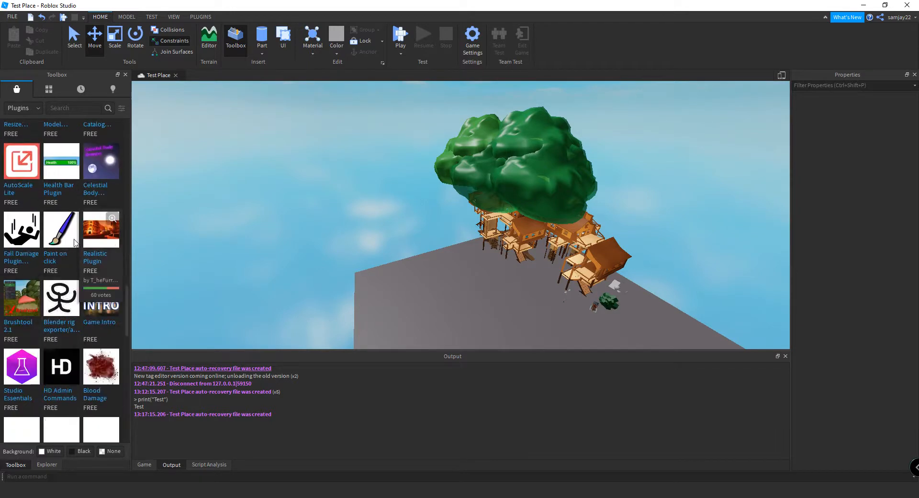
Return the Toolbox to the Models category and search it for "Hat".
{"action": "left_click", "coordinate": [34, 108]}
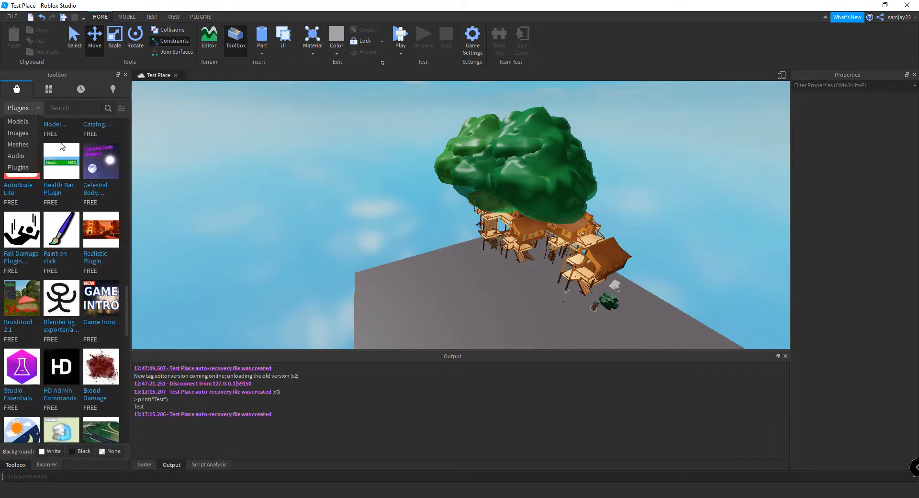
{"action": "left_click", "coordinate": [22, 121]}
{"action": "left_click", "coordinate": [91, 108]}
{"action": "type", "text": "G"}
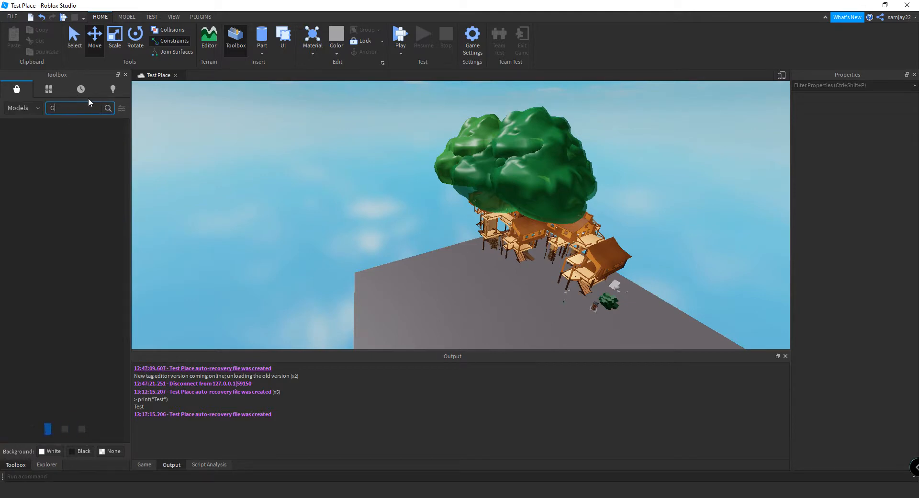
{"action": "key", "text": "BackSpace"}
{"action": "type", "text": "Hat"}
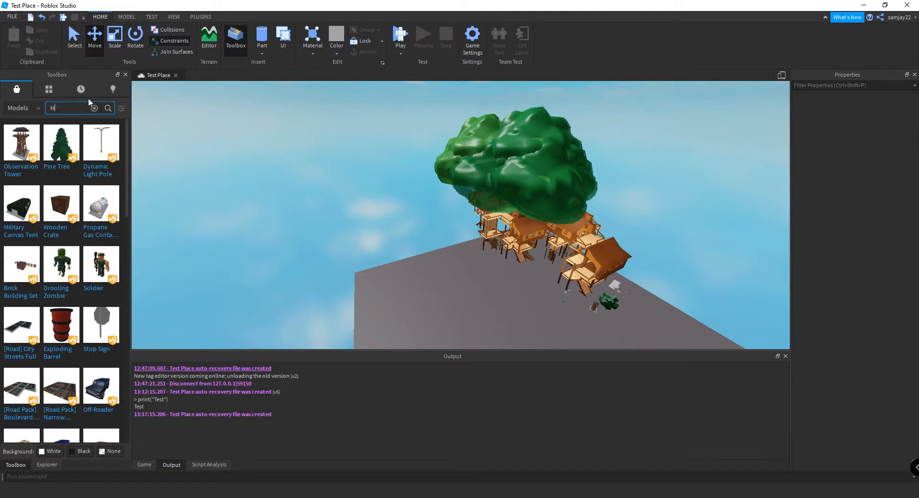
{"action": "key", "text": "Return"}
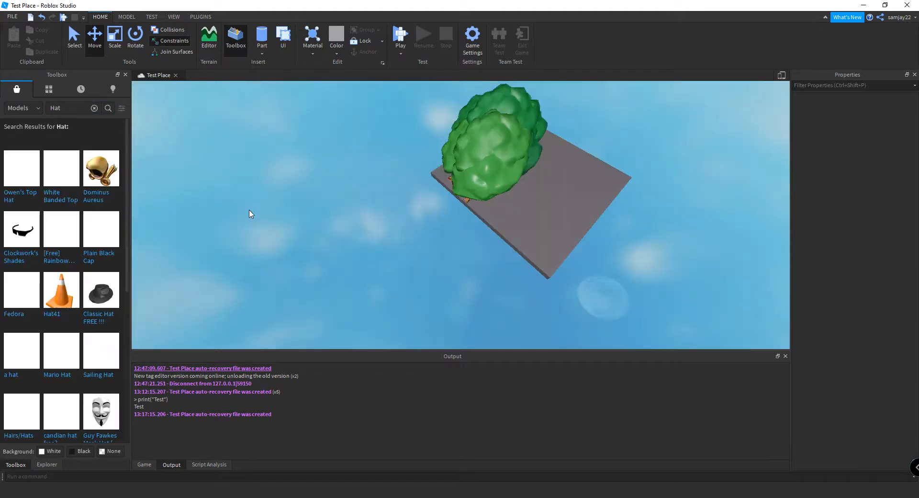
Replace the model search term with "Car" and run the search.
{"action": "left_click_drag", "start_coordinate": [76, 112], "coordinate": [1, 101]}
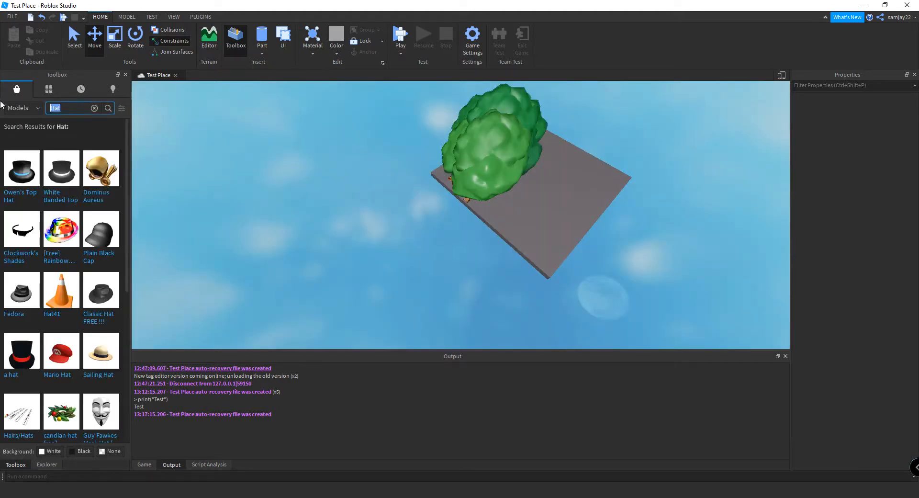
{"action": "type", "text": "Car"}
{"action": "key", "text": "Return"}
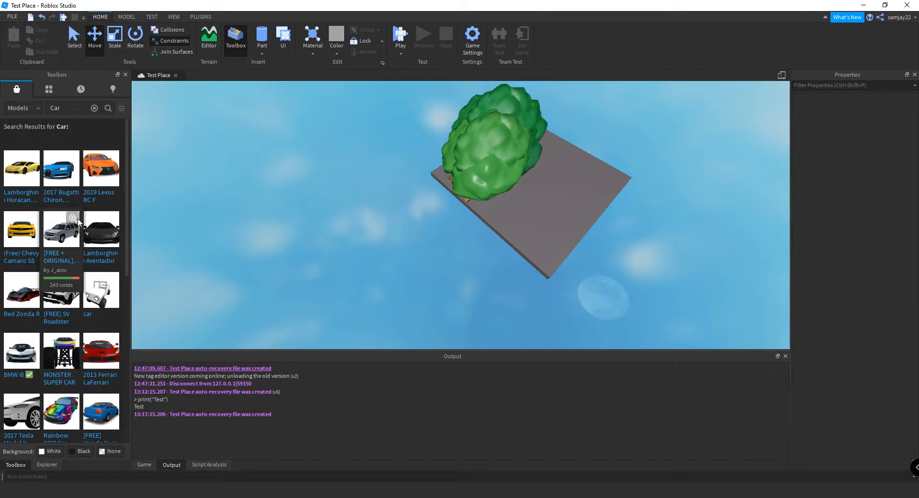
Insert the Lamborghini Huracan model, look at it on the baseplate and delete it.
{"action": "left_click", "coordinate": [22, 166]}
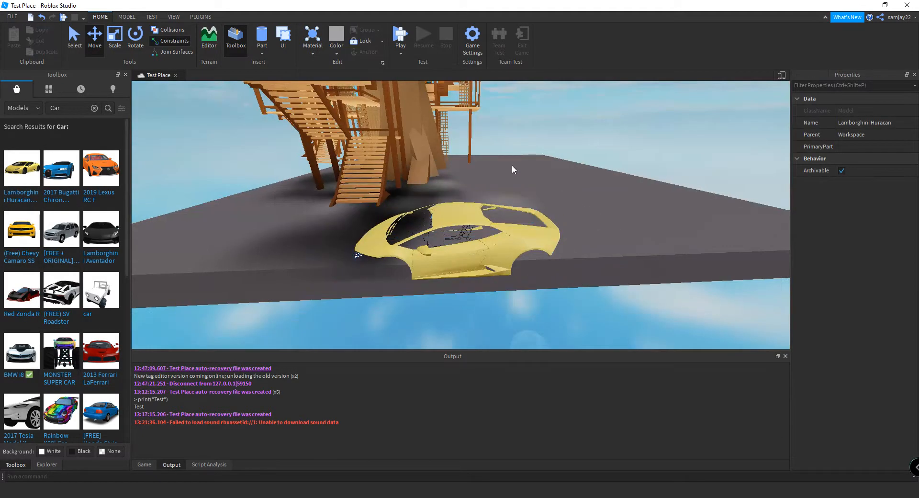
{"action": "left_click_drag", "start_coordinate": [455, 226], "coordinate": [524, 211]}
{"action": "key", "text": "w"}
{"action": "right_click_drag", "start_coordinate": [524, 212], "coordinate": [524, 211]}
{"action": "left_click", "coordinate": [524, 181]}
{"action": "key", "text": "s"}
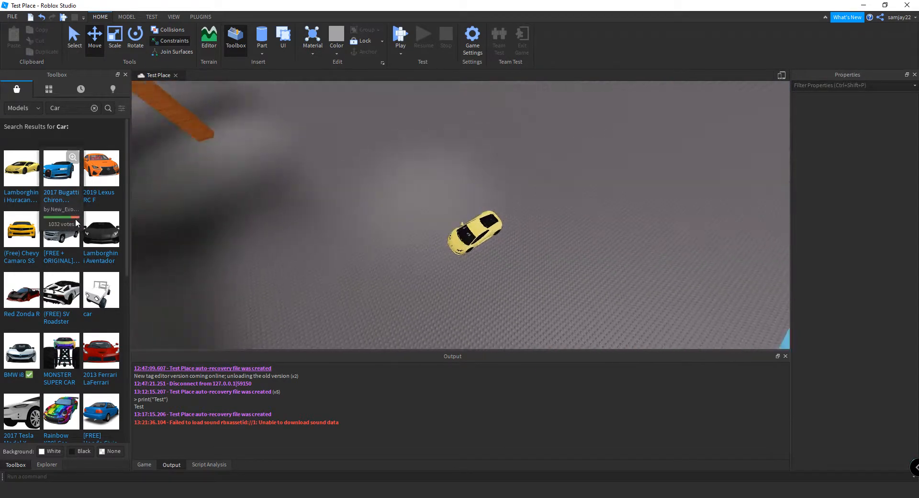
{"action": "left_click", "coordinate": [474, 229]}
{"action": "key", "text": "Delete"}
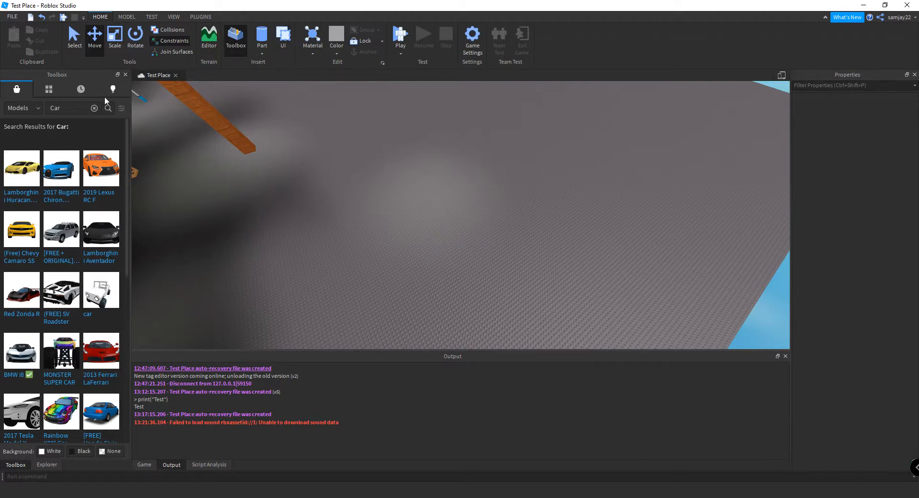
Clear the model search, view the creator and sorting filter options, and dismiss them without applying changes.
{"action": "left_click", "coordinate": [94, 109]}
{"action": "left_click", "coordinate": [121, 108]}
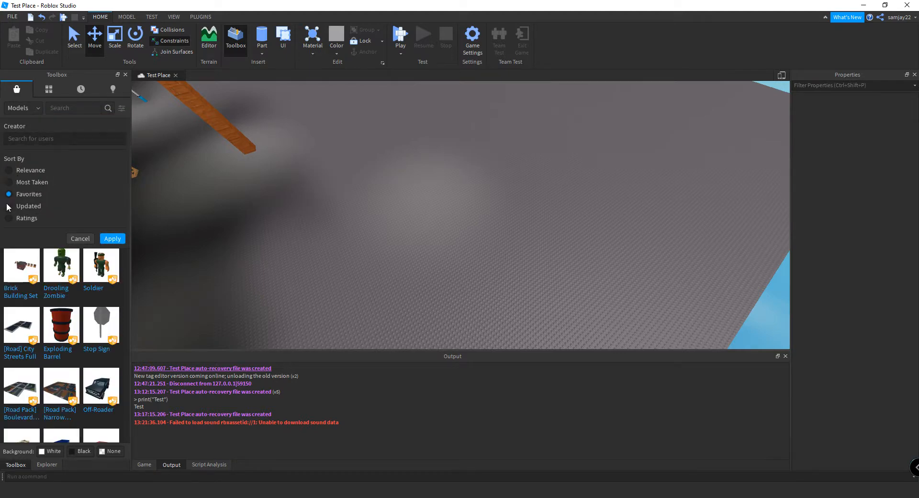
{"action": "left_click", "coordinate": [81, 238]}
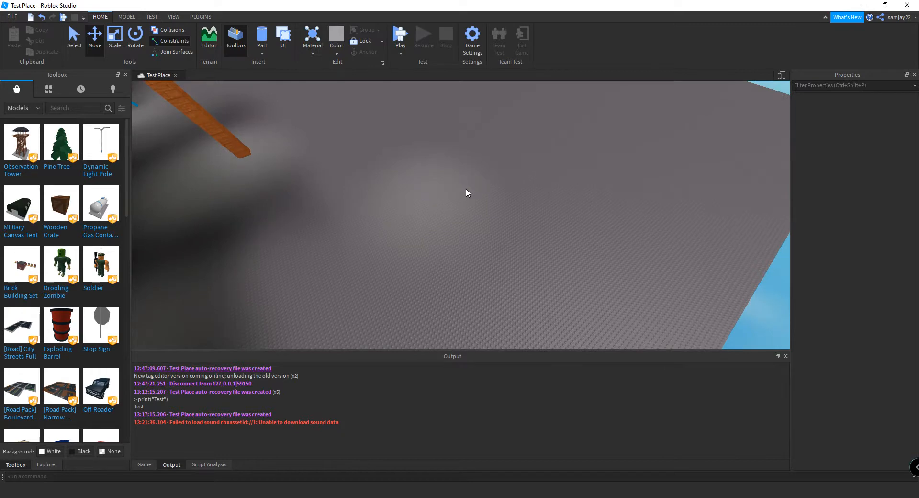
Insert a cylinder part on the baseplate and focus the view on it.
{"action": "right_click_drag", "start_coordinate": [467, 188], "coordinate": [461, 188]}
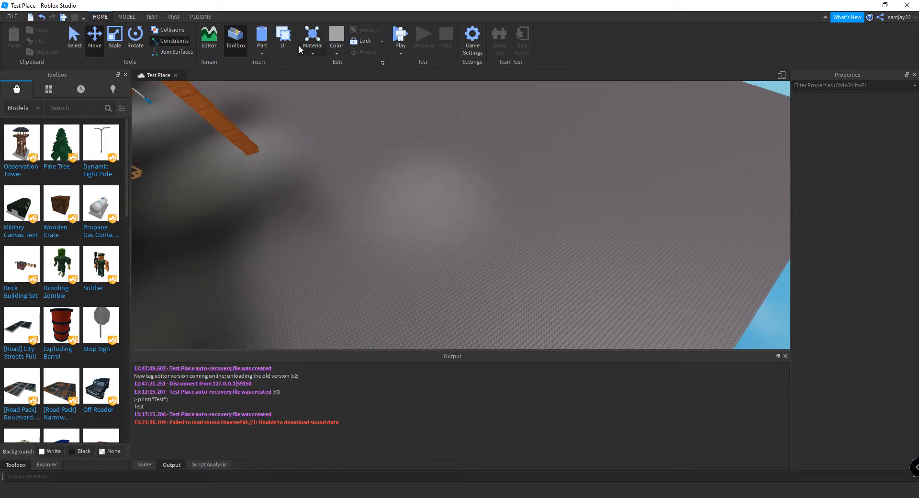
{"action": "left_click", "coordinate": [263, 32]}
{"action": "left_click", "coordinate": [462, 215]}
{"action": "scroll", "coordinate": [483, 231], "scroll_direction": "up", "scroll_amount": 5}
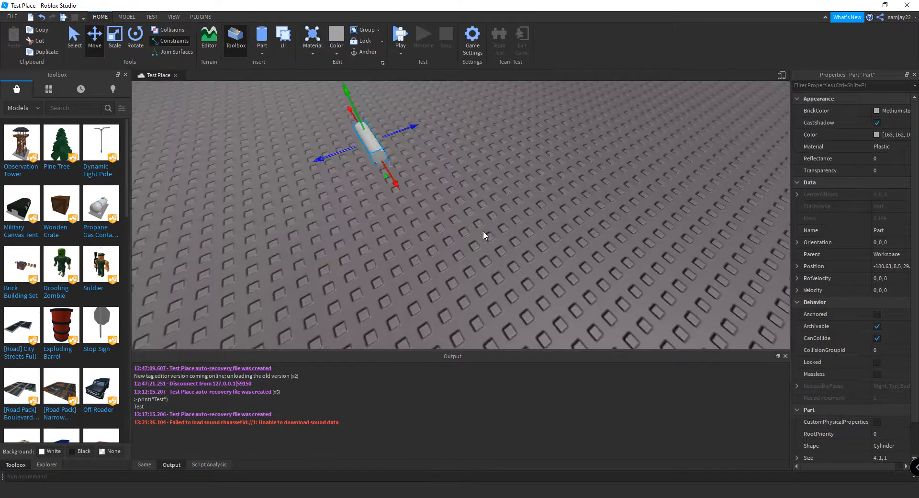
{"action": "key", "text": "f"}
{"action": "right_click_drag", "start_coordinate": [483, 230], "coordinate": [477, 226]}
Try the Grass, Pebble, Neon and Wood materials on the cylinder, ending with Wood Planks.
{"action": "left_click", "coordinate": [316, 50]}
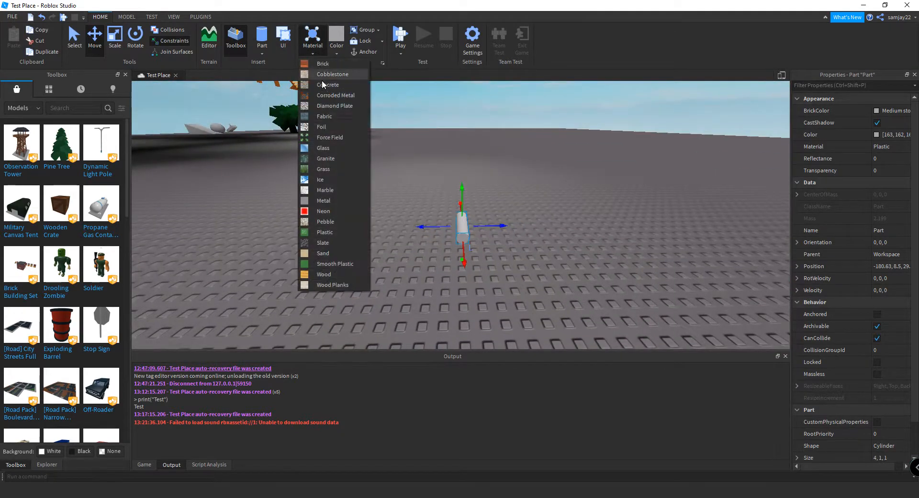
{"action": "left_click", "coordinate": [332, 171]}
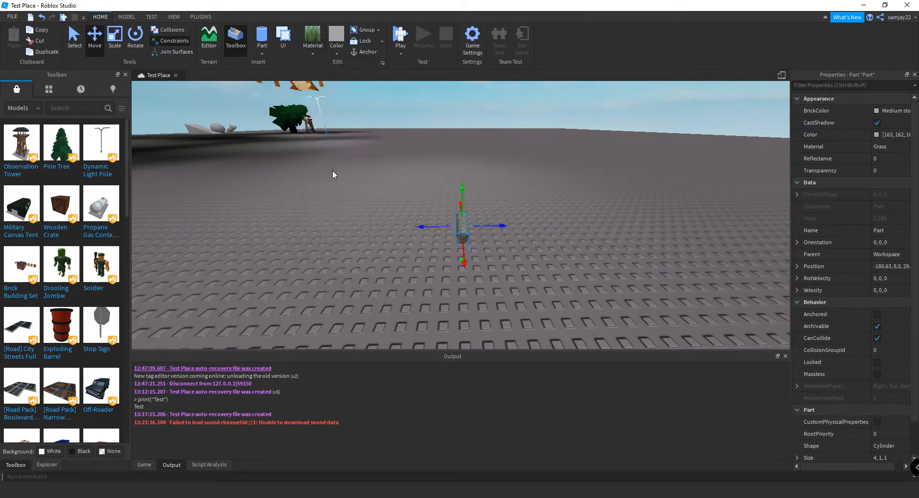
{"action": "left_click", "coordinate": [321, 45]}
{"action": "left_click", "coordinate": [338, 218]}
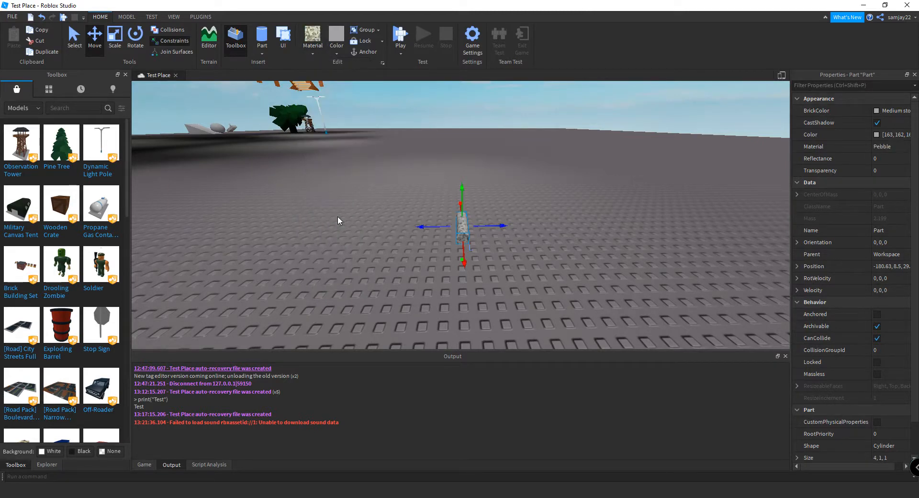
{"action": "left_click", "coordinate": [308, 56]}
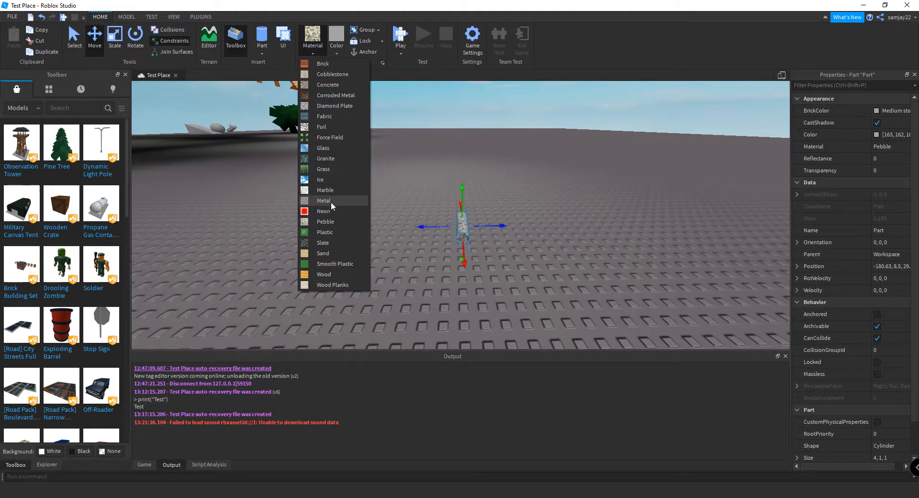
{"action": "left_click", "coordinate": [331, 211]}
{"action": "left_click", "coordinate": [319, 42]}
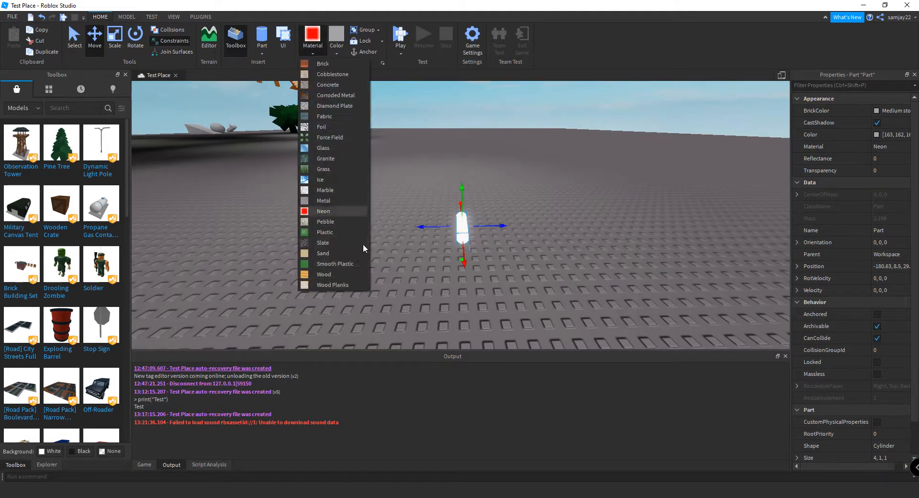
{"action": "left_click", "coordinate": [352, 279]}
{"action": "left_click", "coordinate": [318, 37]}
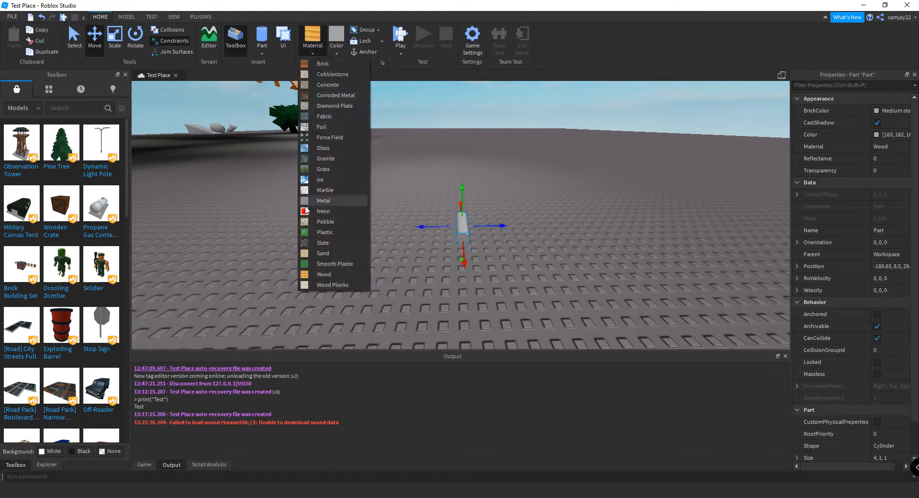
{"action": "left_click", "coordinate": [334, 283]}
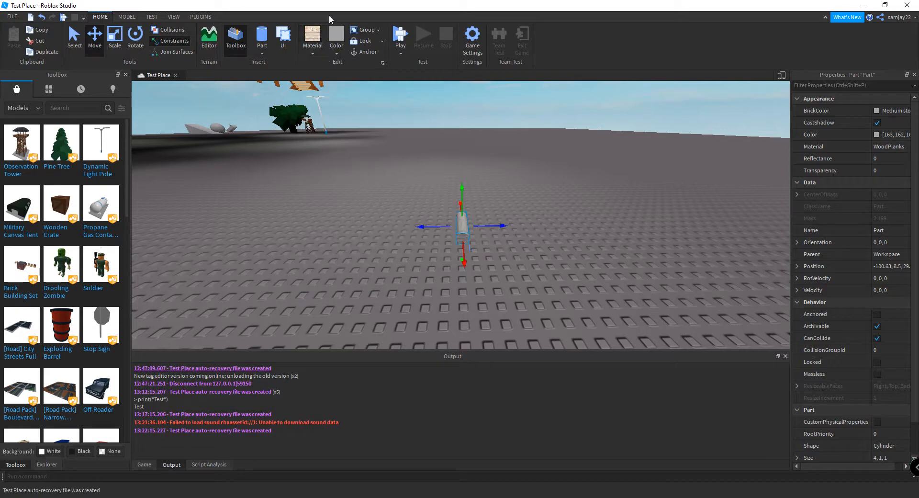
Apply the Neon material to the whole Treehouse model and deselect it.
{"action": "right_click_drag", "start_coordinate": [507, 139], "coordinate": [443, 86]}
{"action": "left_click", "coordinate": [427, 102]}
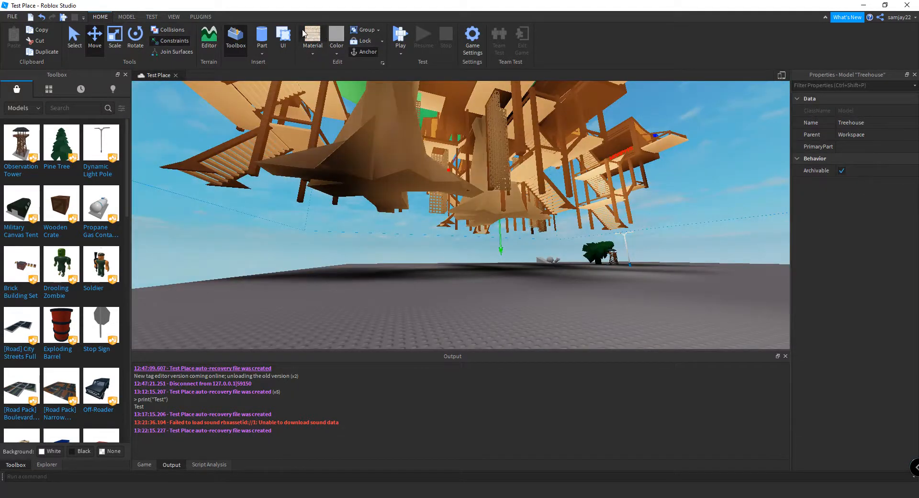
{"action": "left_click", "coordinate": [263, 53]}
{"action": "left_click", "coordinate": [311, 53]}
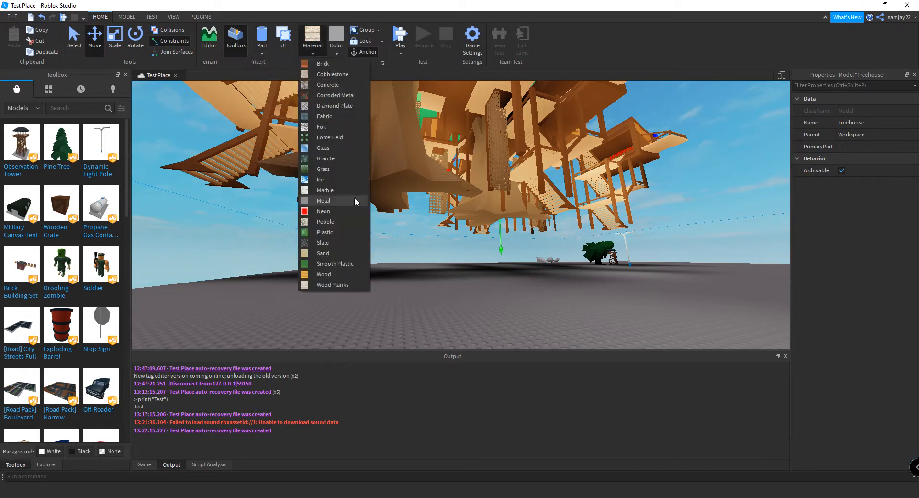
{"action": "left_click", "coordinate": [334, 212]}
{"action": "right_click_drag", "start_coordinate": [646, 306], "coordinate": [629, 262]}
{"action": "left_click", "coordinate": [629, 262]}
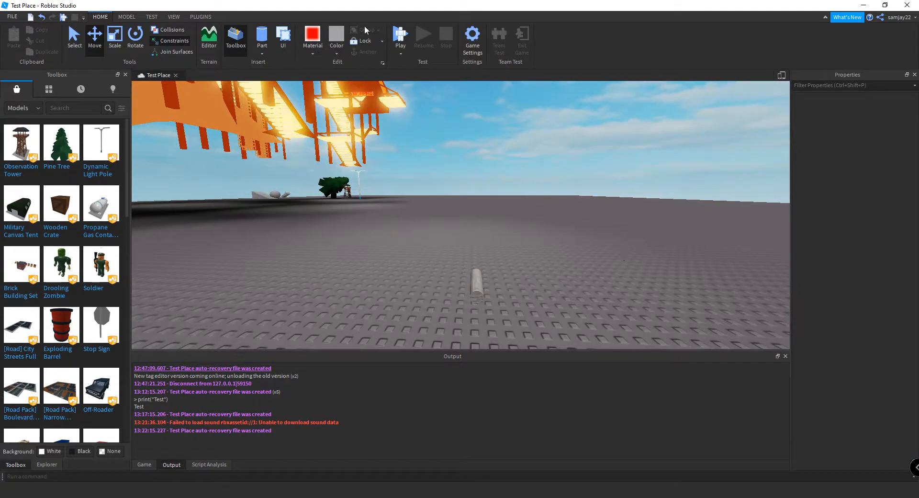
{"action": "left_click", "coordinate": [341, 53]}
{"action": "left_click", "coordinate": [341, 53]}
{"action": "right_click_drag", "start_coordinate": [497, 152], "coordinate": [496, 150]}
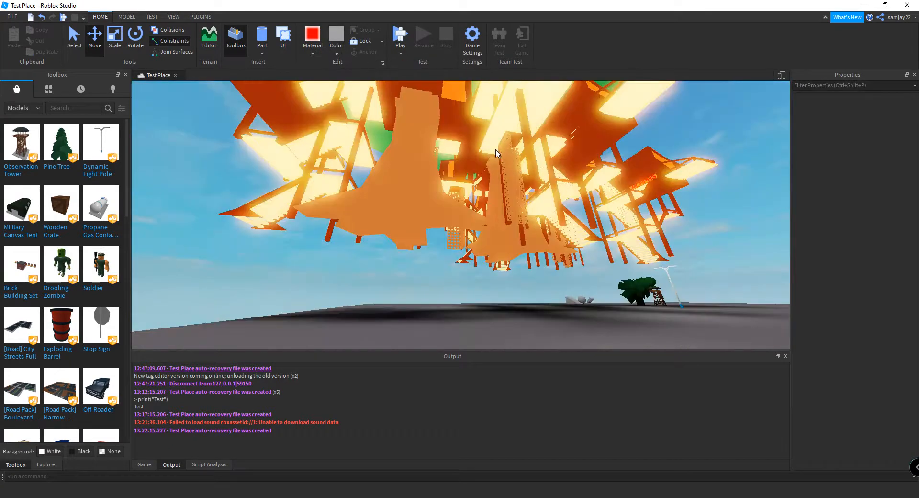
Apply the current grey color to the whole Treehouse model and deselect it.
{"action": "left_click", "coordinate": [496, 152]}
{"action": "left_click", "coordinate": [336, 35]}
{"action": "scroll", "coordinate": [504, 181], "scroll_direction": "up", "scroll_amount": 5}
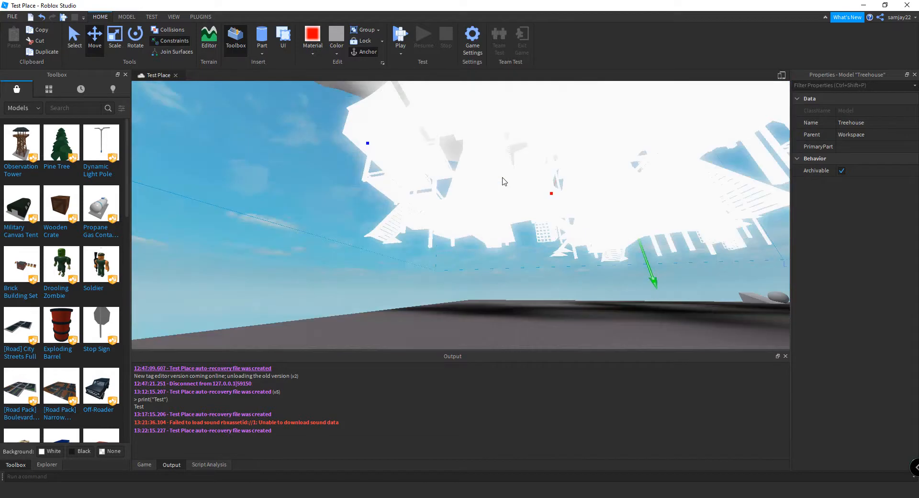
{"action": "left_click", "coordinate": [502, 179]}
{"action": "right_click_drag", "start_coordinate": [502, 178], "coordinate": [500, 188]}
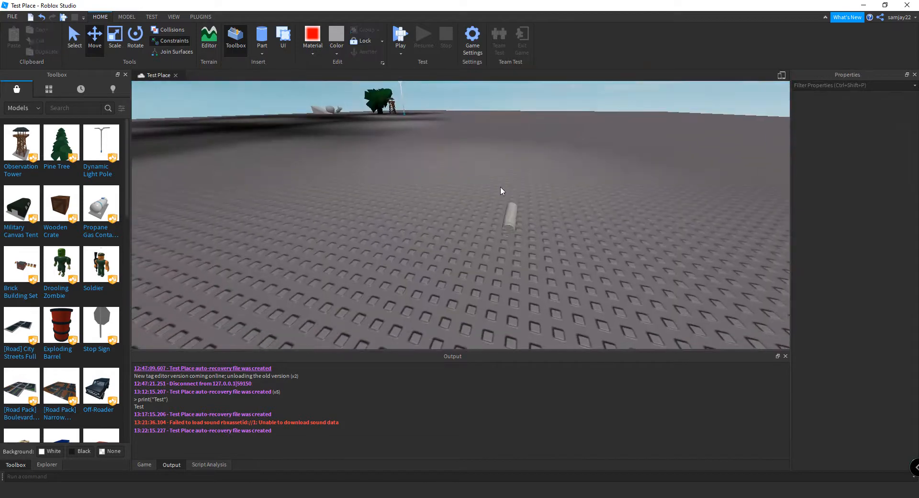
Change the cylinder's color to yellowish green (Br. yellowish green).
{"action": "left_click", "coordinate": [509, 213]}
{"action": "left_click", "coordinate": [333, 51]}
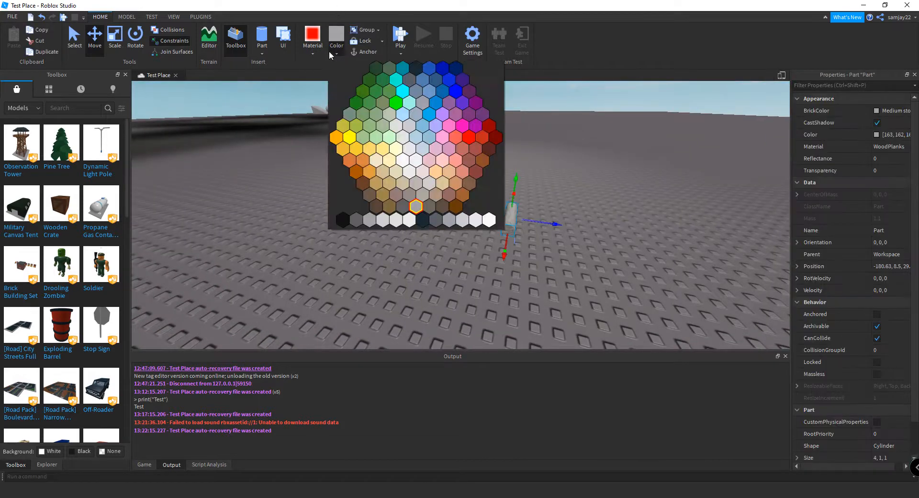
{"action": "left_click", "coordinate": [357, 124]}
Apply the same yellowish green color to the whole Treehouse model and deselect it.
{"action": "right_click_drag", "start_coordinate": [487, 180], "coordinate": [484, 179]}
{"action": "left_click", "coordinate": [484, 179]}
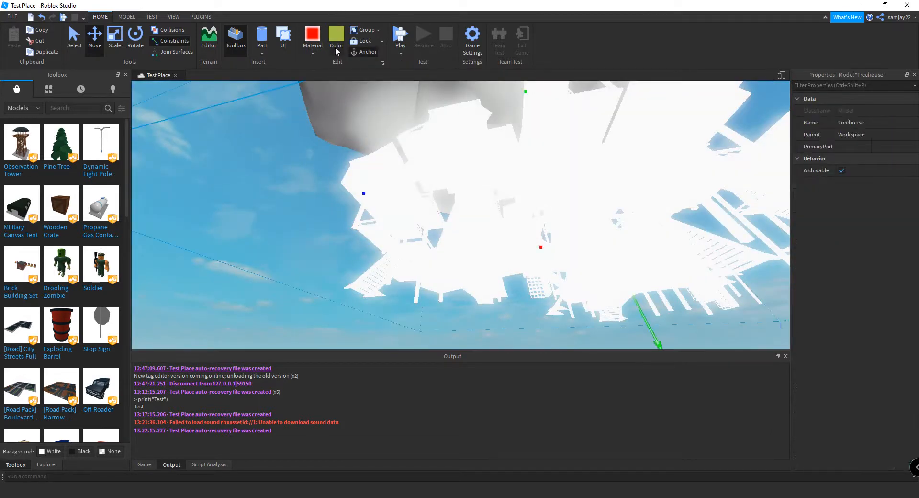
{"action": "left_click", "coordinate": [335, 47]}
{"action": "right_click_drag", "start_coordinate": [407, 121], "coordinate": [441, 139]}
{"action": "left_click", "coordinate": [441, 139]}
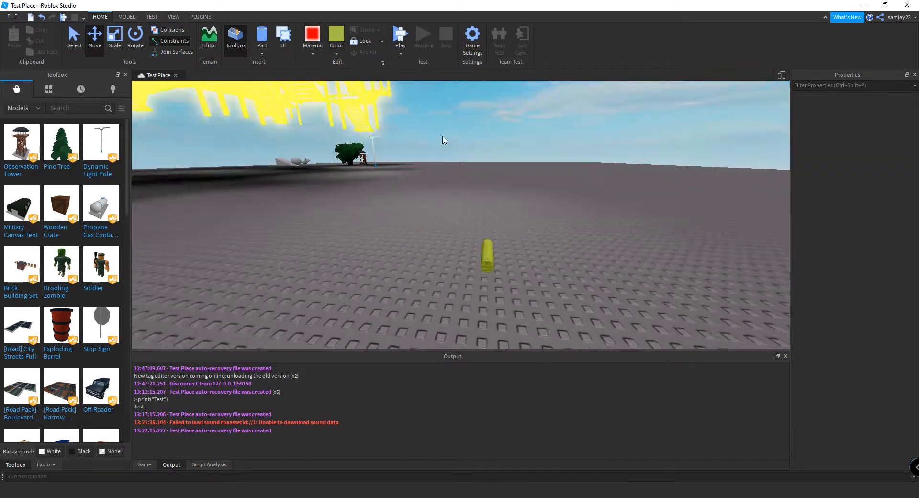
Apply the Diamond Plate material to the whole Treehouse model and deselect it.
{"action": "left_click", "coordinate": [279, 108]}
{"action": "left_click", "coordinate": [313, 52]}
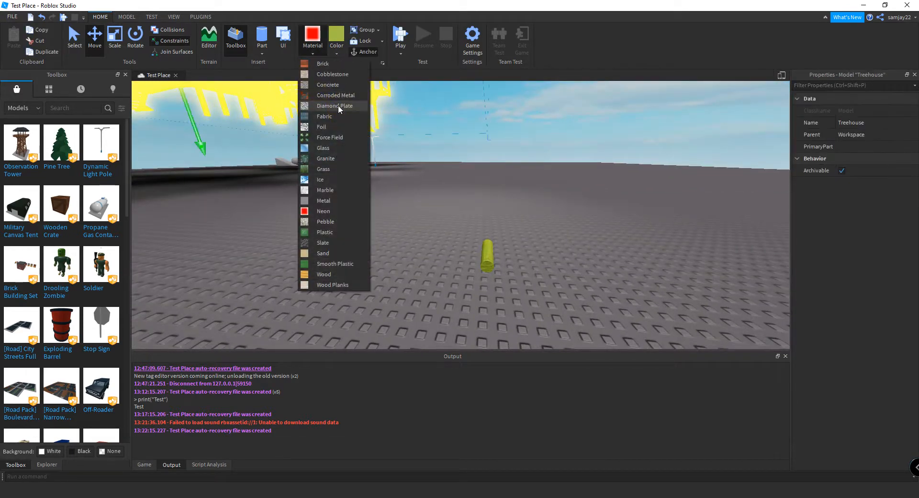
{"action": "left_click", "coordinate": [338, 105]}
{"action": "right_click_drag", "start_coordinate": [554, 213], "coordinate": [552, 204]}
{"action": "mouse_move", "coordinate": [479, 174]}
{"action": "right_mouse_down"}
{"action": "mouse_move", "coordinate": [486, 185]}
{"action": "mouse_move", "coordinate": [496, 166]}
{"action": "mouse_move", "coordinate": [478, 172]}
{"action": "mouse_move", "coordinate": [476, 185]}
{"action": "right_mouse_up"}
{"action": "left_click", "coordinate": [495, 167]}
Give the yellowish green cylinder the Diamond Plate material and lock it.
{"action": "left_click", "coordinate": [475, 188]}
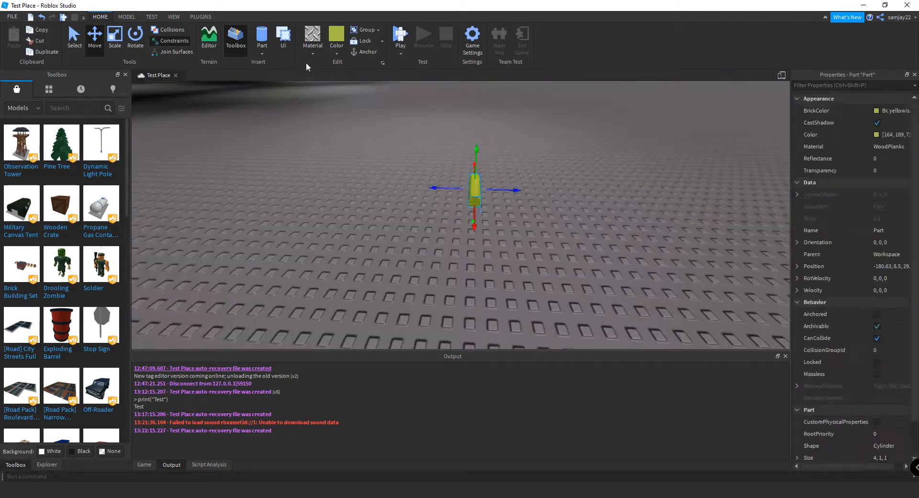
{"action": "left_click", "coordinate": [311, 34]}
{"action": "left_click", "coordinate": [363, 42]}
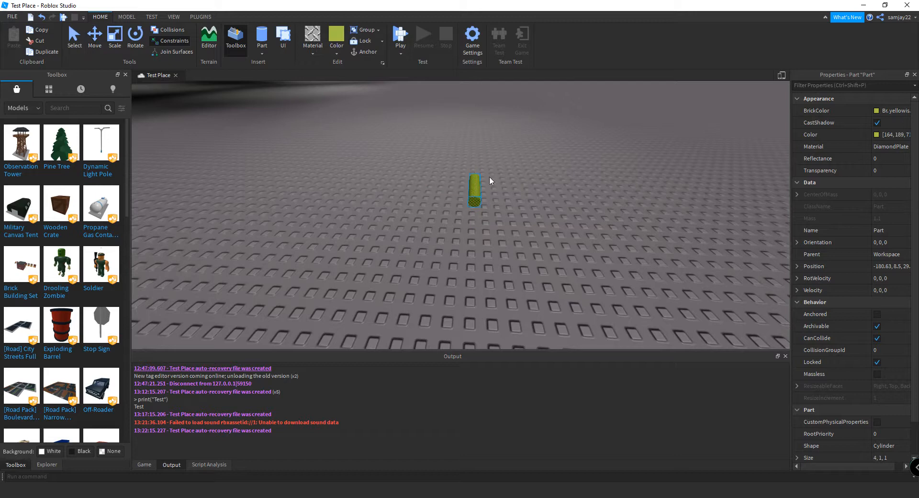
{"action": "right_click_drag", "start_coordinate": [362, 91], "coordinate": [399, 121]}
{"action": "left_click", "coordinate": [356, 41]}
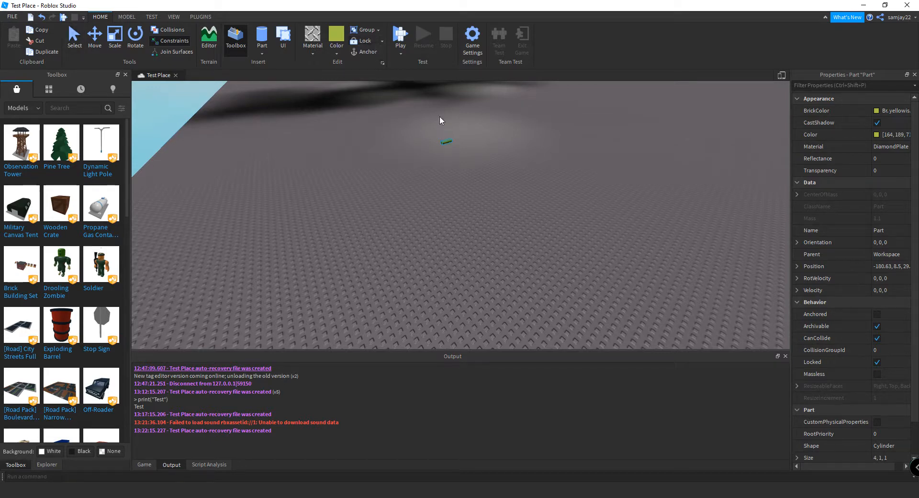
Try to move the locked cylinder with the Select tool, and undo the accidental move of the baseplate.
{"action": "left_click", "coordinate": [450, 144]}
{"action": "left_click", "coordinate": [77, 43]}
{"action": "left_click_drag", "start_coordinate": [429, 154], "coordinate": [556, 174]}
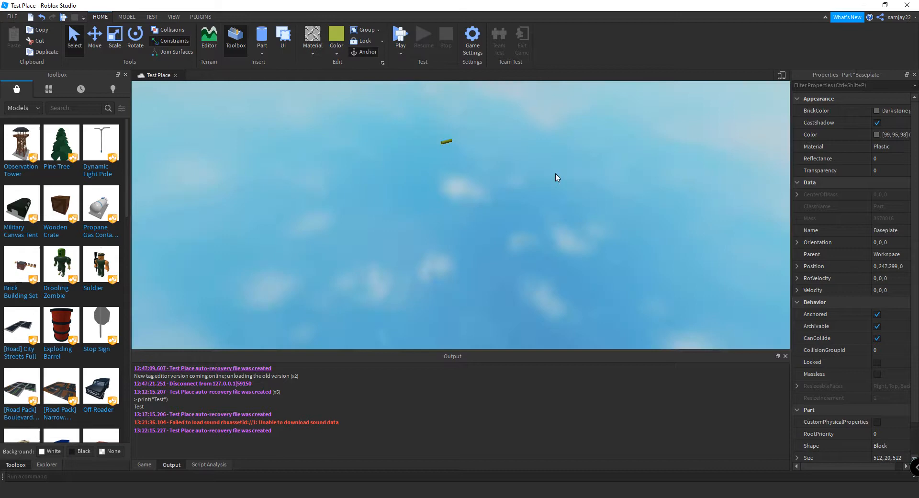
{"action": "left_click", "coordinate": [450, 144]}
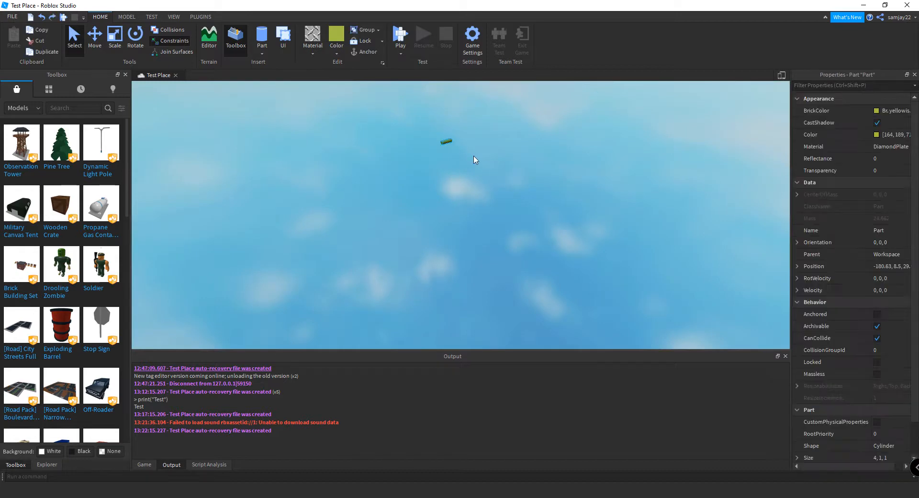
{"action": "key", "text": "ctrl+z"}
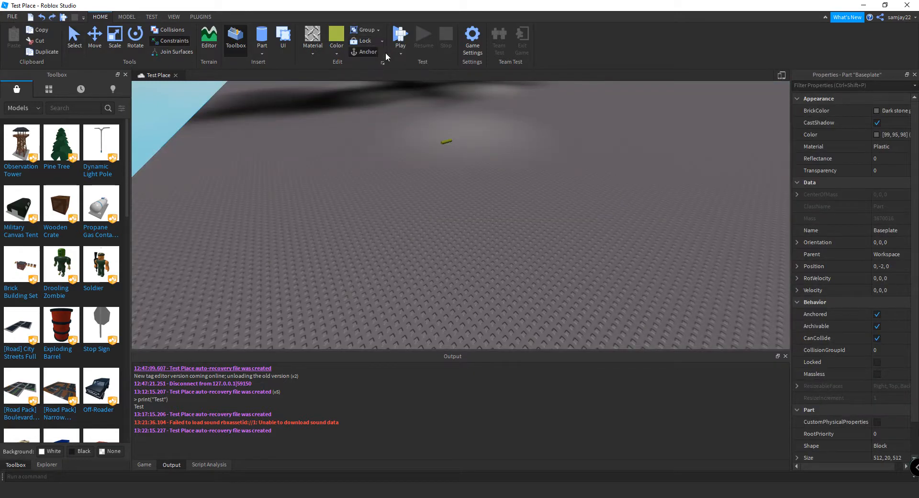
Lock the baseplate.
{"action": "left_click", "coordinate": [365, 41]}
{"action": "scroll", "coordinate": [461, 176], "scroll_direction": "down", "scroll_amount": 8}
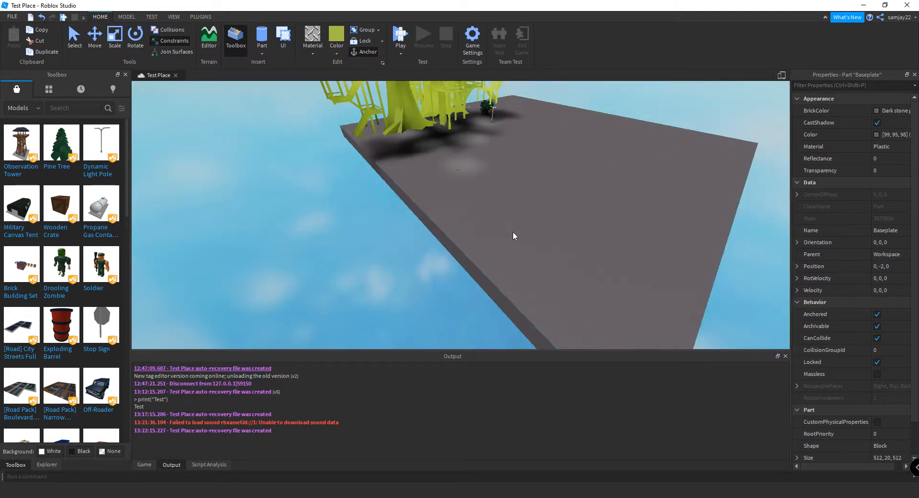
{"action": "scroll", "coordinate": [513, 231], "scroll_direction": "up", "scroll_amount": 3}
{"action": "left_click", "coordinate": [876, 362]}
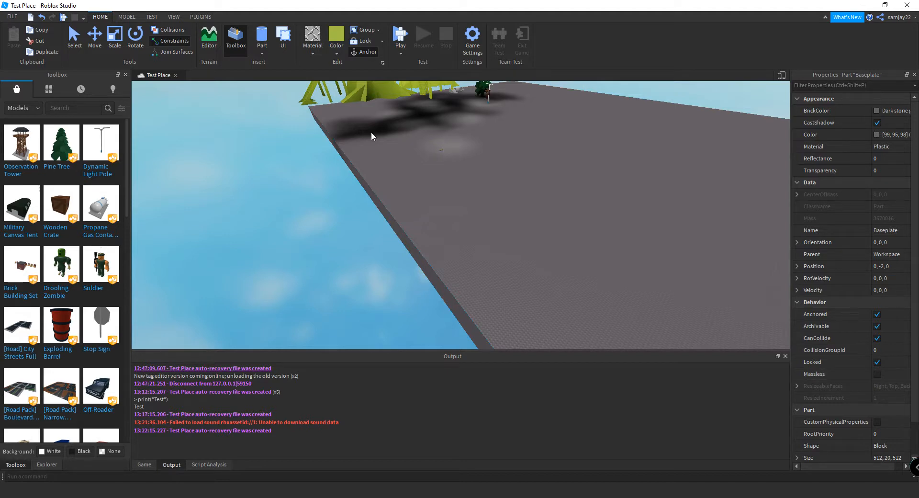
Try to select and move the locked baseplate with the Select tool to test the lock.
{"action": "left_click", "coordinate": [94, 42]}
{"action": "left_click", "coordinate": [76, 40]}
{"action": "left_click", "coordinate": [297, 247]}
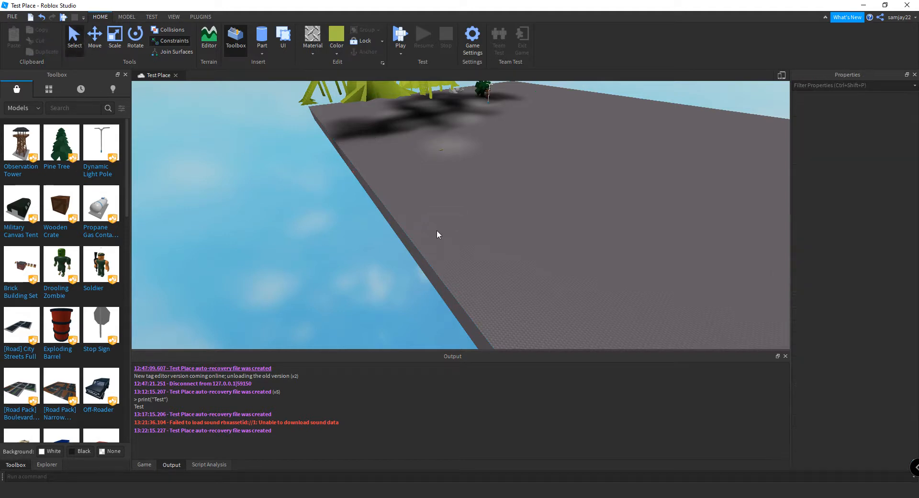
{"action": "left_click_drag", "start_coordinate": [484, 232], "coordinate": [439, 241]}
{"action": "left_click_drag", "start_coordinate": [410, 176], "coordinate": [516, 136]}
{"action": "left_click_drag", "start_coordinate": [427, 109], "coordinate": [574, 187]}
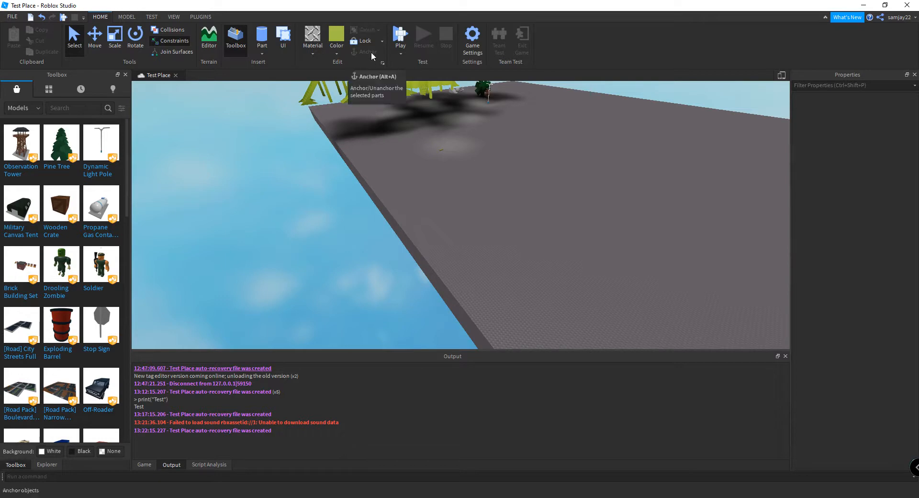
Move the cylinder a short distance across the baseplate to about -186, 8.5, 31.
{"action": "left_click", "coordinate": [400, 183]}
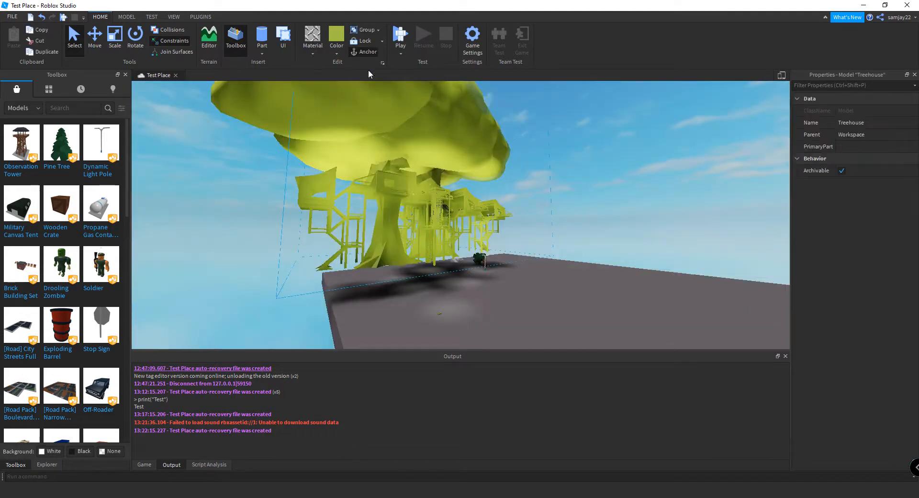
{"action": "right_click_drag", "start_coordinate": [397, 241], "coordinate": [432, 230]}
{"action": "key", "text": "w"}
{"action": "left_click", "coordinate": [553, 251]}
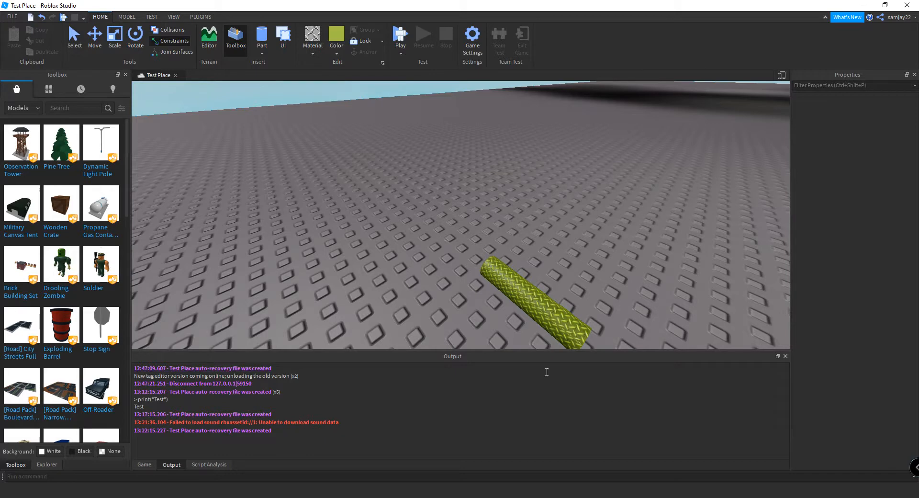
{"action": "left_click", "coordinate": [549, 304]}
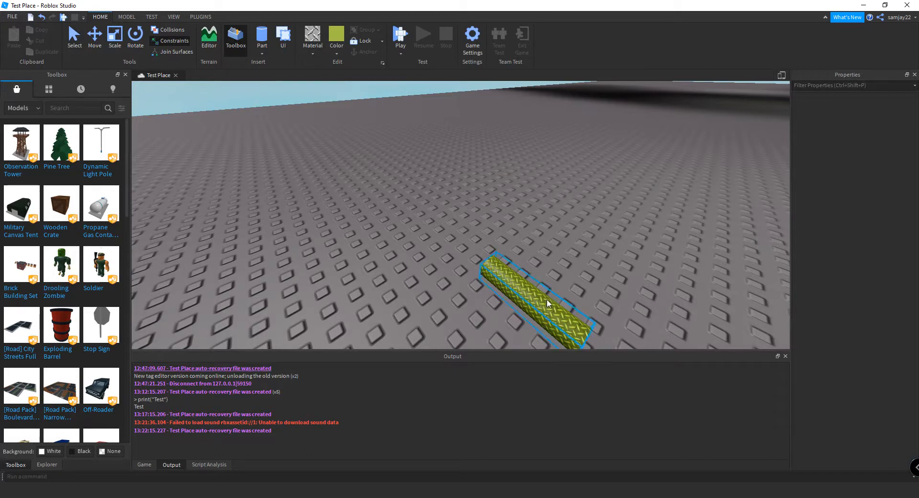
{"action": "left_click", "coordinate": [67, 56]}
{"action": "left_click_drag", "start_coordinate": [510, 330], "coordinate": [397, 255]}
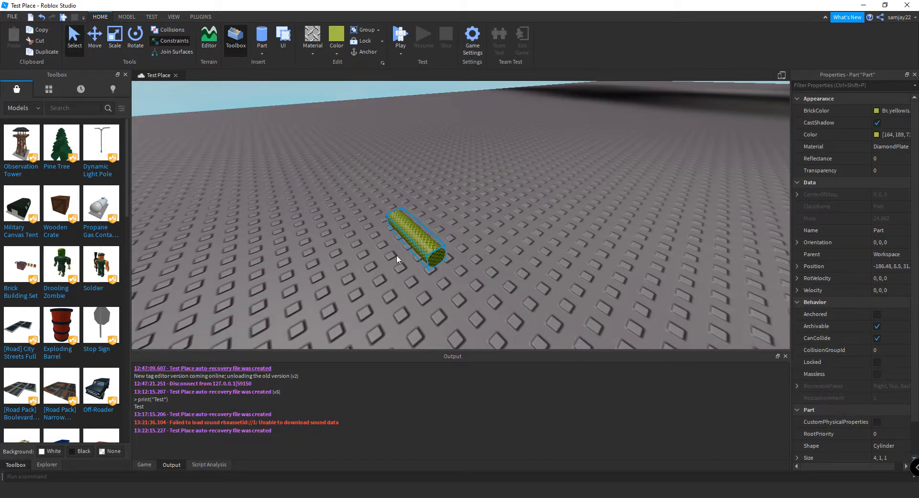
Anchor the cylinder, group it into a model, and show the group's contents in the Explorer.
{"action": "left_click", "coordinate": [372, 52]}
{"action": "left_click", "coordinate": [367, 30]}
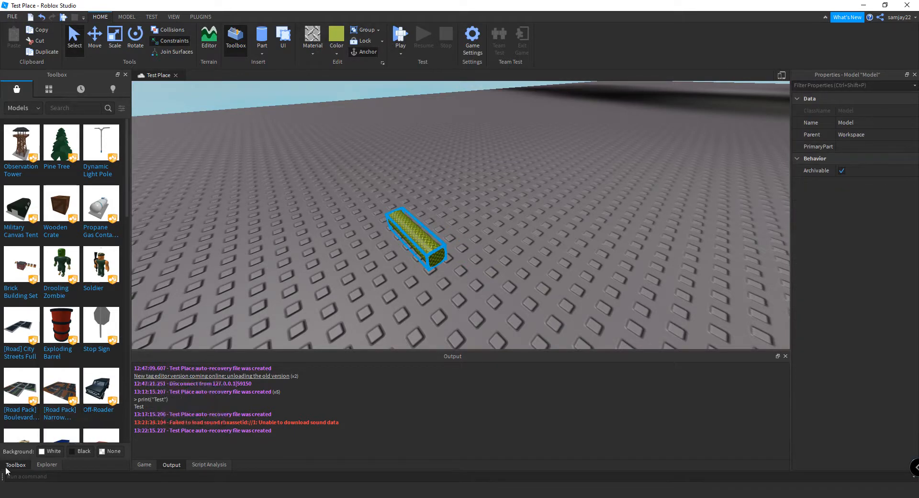
{"action": "left_click", "coordinate": [37, 464]}
{"action": "left_click", "coordinate": [15, 299]}
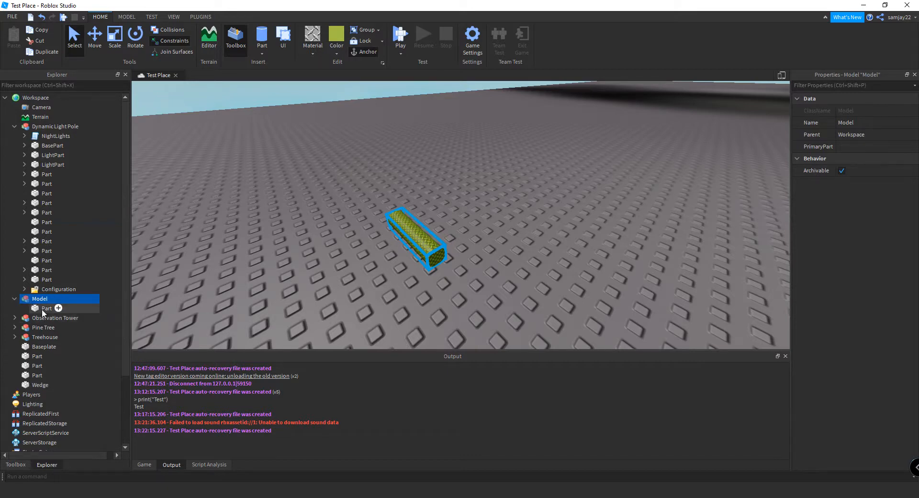
Add the Treehouse and Pine Tree to the selection with the cylinder's model and group all three.
{"action": "right_click_drag", "start_coordinate": [363, 238], "coordinate": [378, 229]}
{"action": "left_click", "coordinate": [380, 229], "text": "ctrl"}
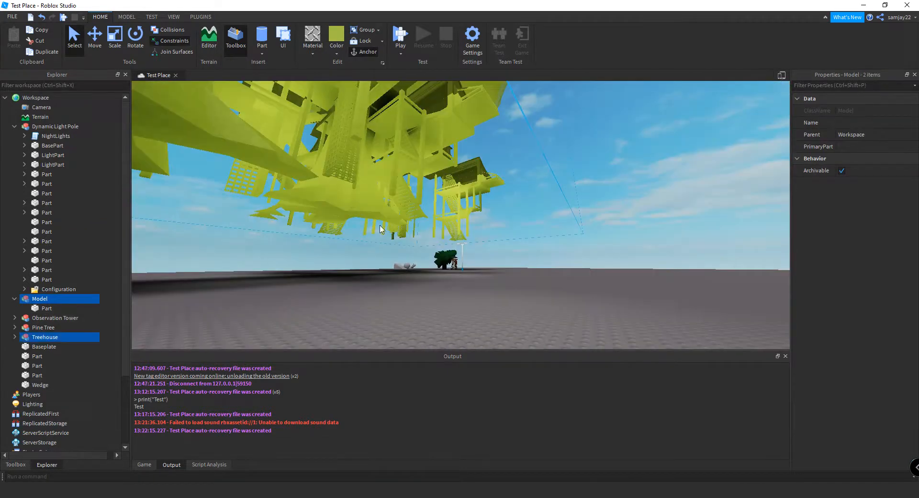
{"action": "left_click", "coordinate": [441, 263], "text": "ctrl"}
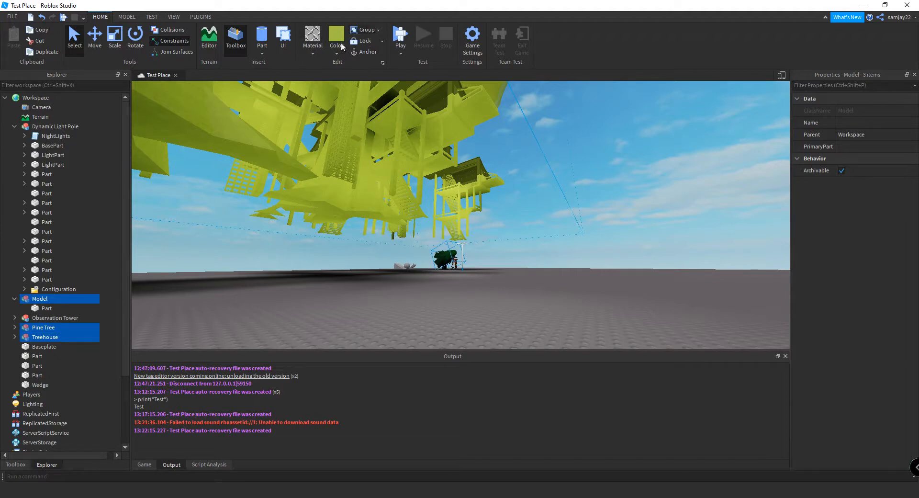
{"action": "left_click", "coordinate": [369, 32]}
{"action": "right_click_drag", "start_coordinate": [416, 92], "coordinate": [359, 170]}
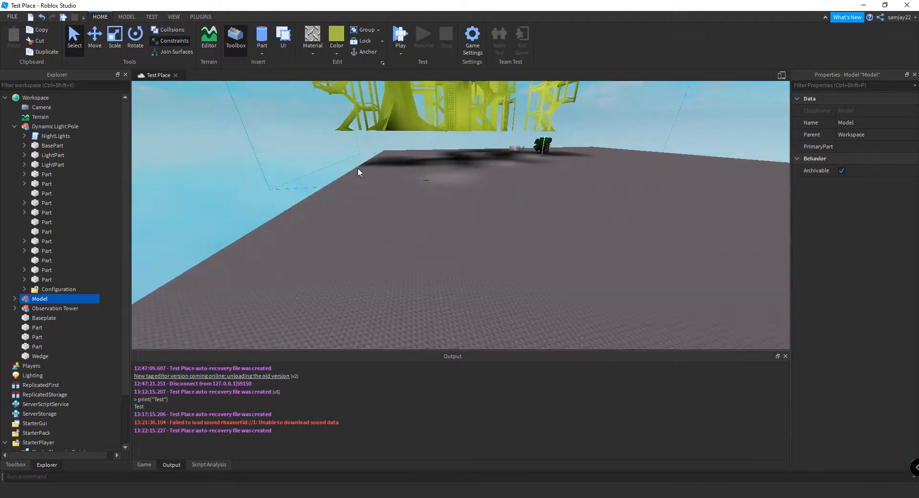
Examine the new group's hierarchy in the Explorer, including the contents of the nested Treehouse.
{"action": "left_click", "coordinate": [15, 298]}
{"action": "scroll", "coordinate": [46, 282], "scroll_direction": "down", "scroll_amount": 3}
{"action": "scroll", "coordinate": [45, 280], "scroll_direction": "down", "scroll_amount": 1}
{"action": "left_click", "coordinate": [26, 242]}
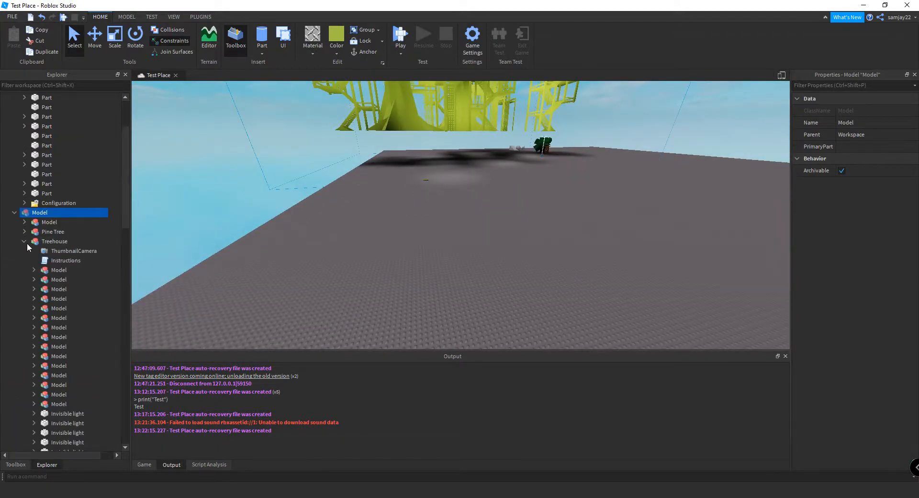
{"action": "left_click", "coordinate": [25, 242]}
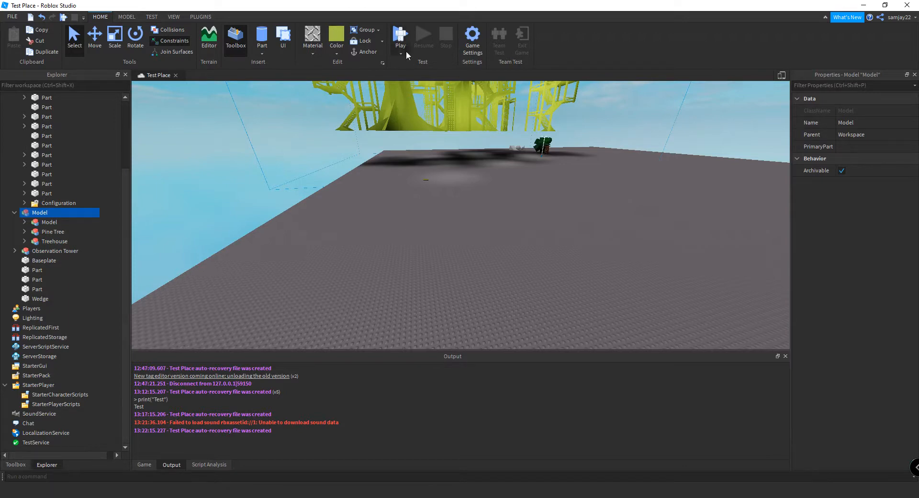
Playtest the place with the avatar, stop the test, and start a test in Run mode.
{"action": "left_click", "coordinate": [405, 36]}
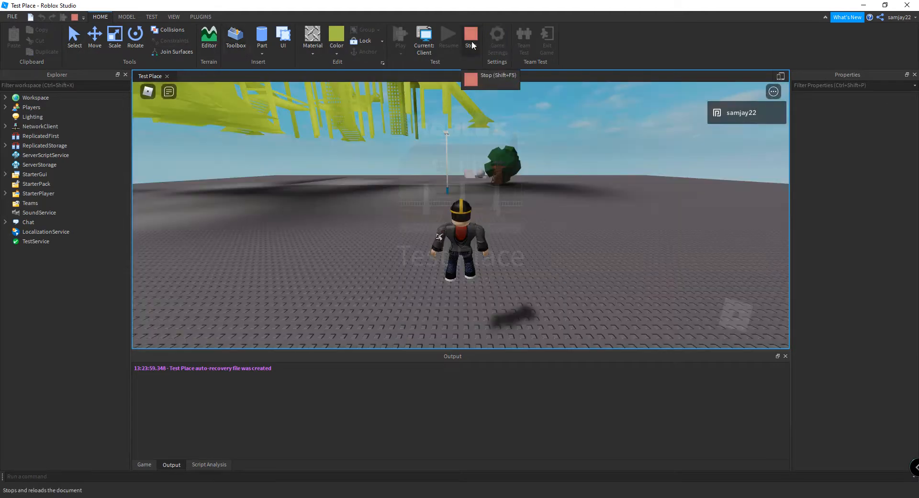
{"action": "left_click", "coordinate": [472, 45]}
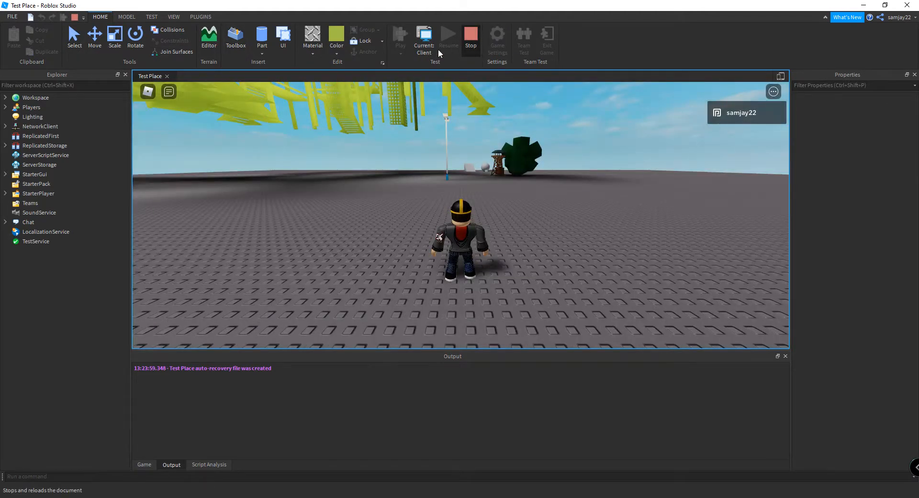
{"action": "left_click", "coordinate": [401, 53]}
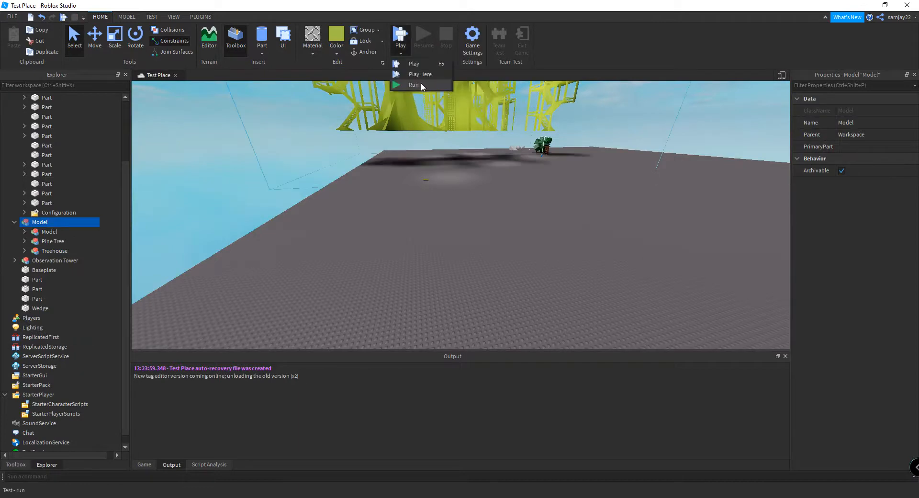
{"action": "left_click", "coordinate": [415, 85]}
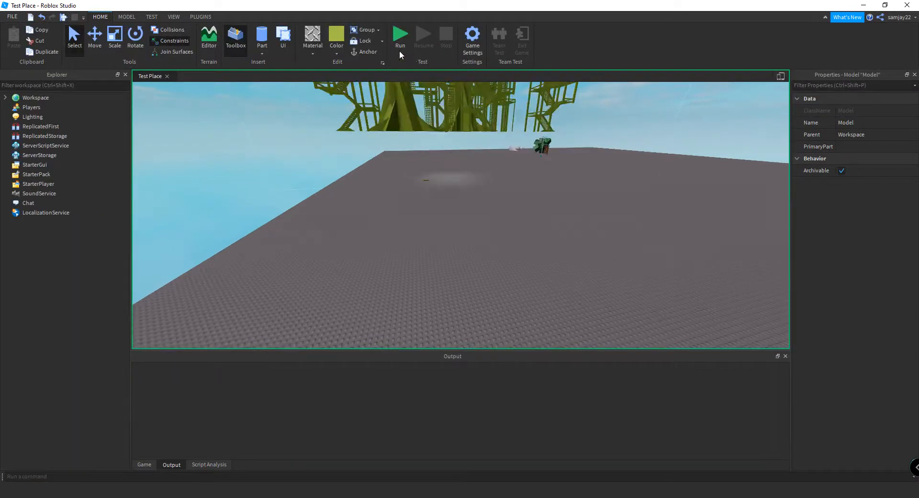
Review the Permissions, Avatar, Options and Basic Info pages of the game settings and leave without saving.
{"action": "left_click", "coordinate": [481, 40]}
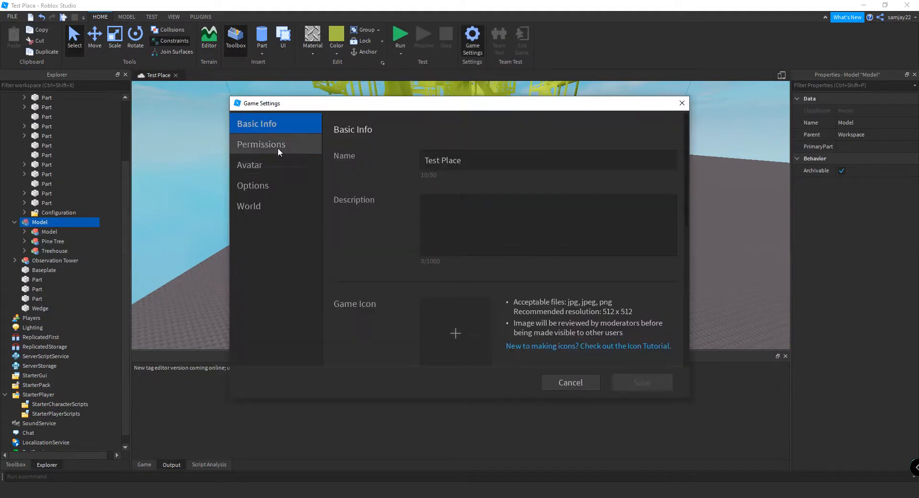
{"action": "left_click", "coordinate": [278, 145]}
{"action": "left_click", "coordinate": [287, 166]}
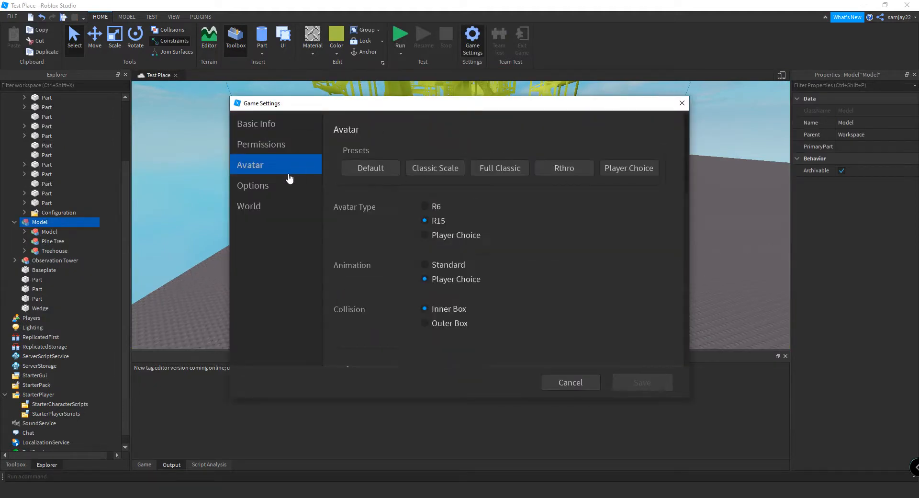
{"action": "left_click", "coordinate": [283, 187]}
{"action": "left_click", "coordinate": [284, 144]}
{"action": "left_click", "coordinate": [286, 123]}
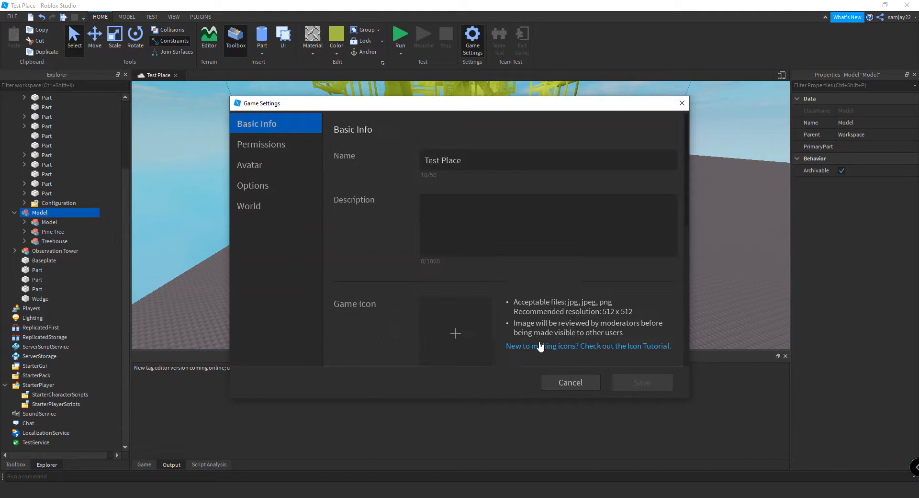
{"action": "left_click", "coordinate": [562, 382]}
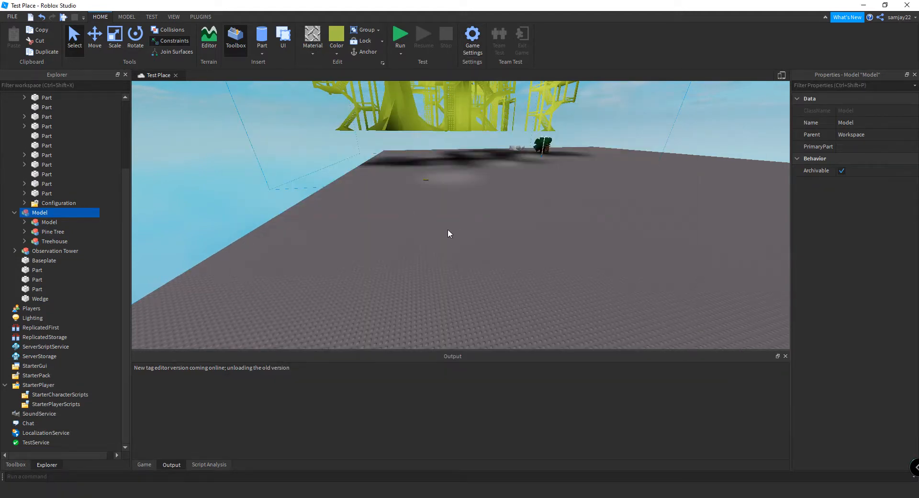
Look over the treehouse and baseplate from above and deselect the grouped model.
{"action": "right_click_drag", "start_coordinate": [433, 205], "coordinate": [433, 209]}
{"action": "scroll", "coordinate": [433, 205], "scroll_direction": "down", "scroll_amount": 5}
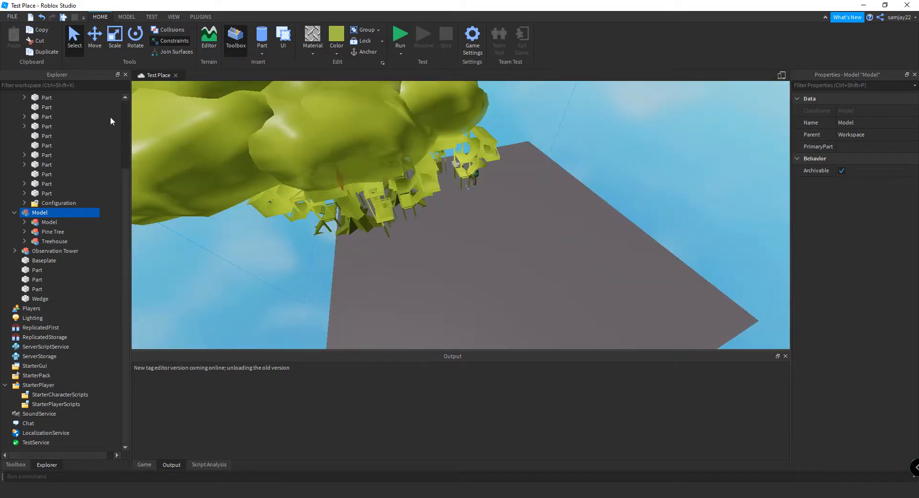
{"action": "right_click_drag", "start_coordinate": [482, 274], "coordinate": [482, 274]}
{"action": "left_click", "coordinate": [320, 291]}
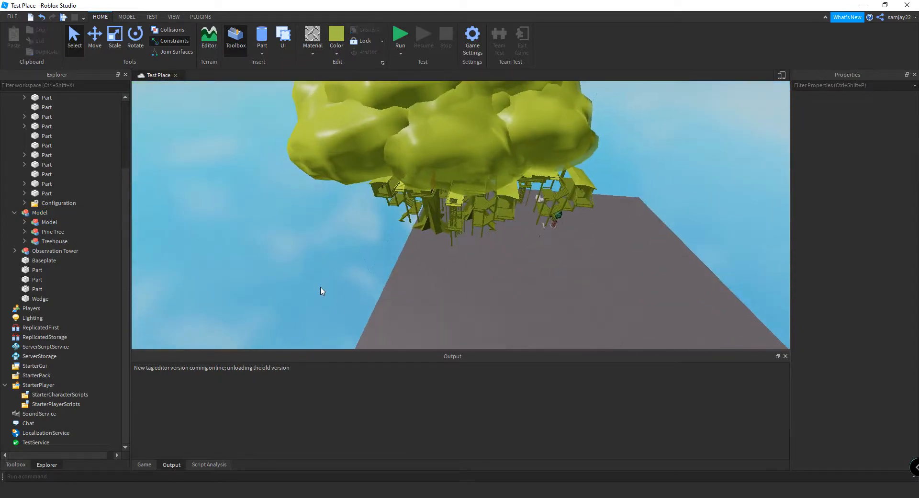